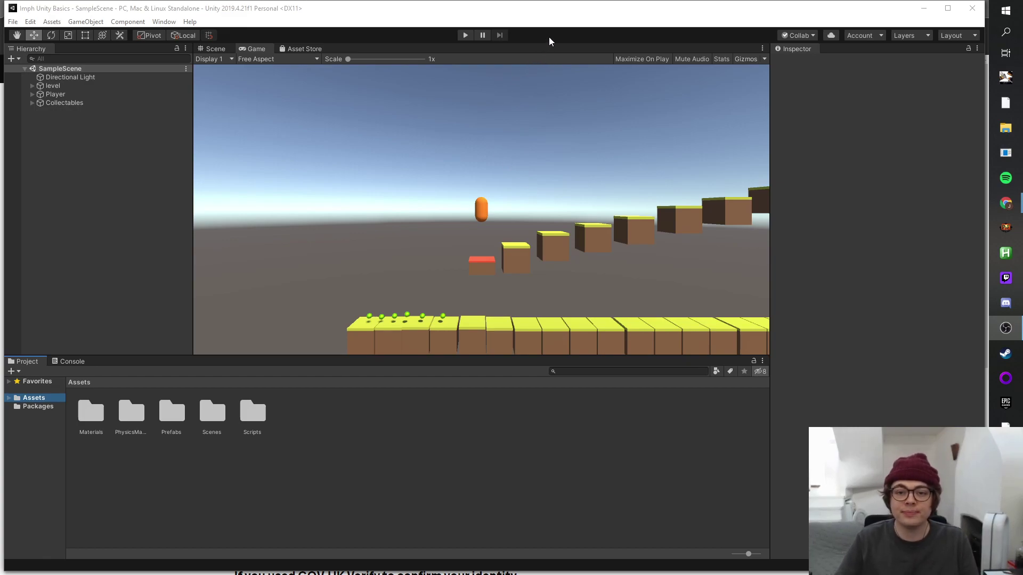
- Start play mode, move the player left into the nearest green collectable, and jump onto the first floating yellow-topped block
{"action": "key", "text": "ctrl+p"}
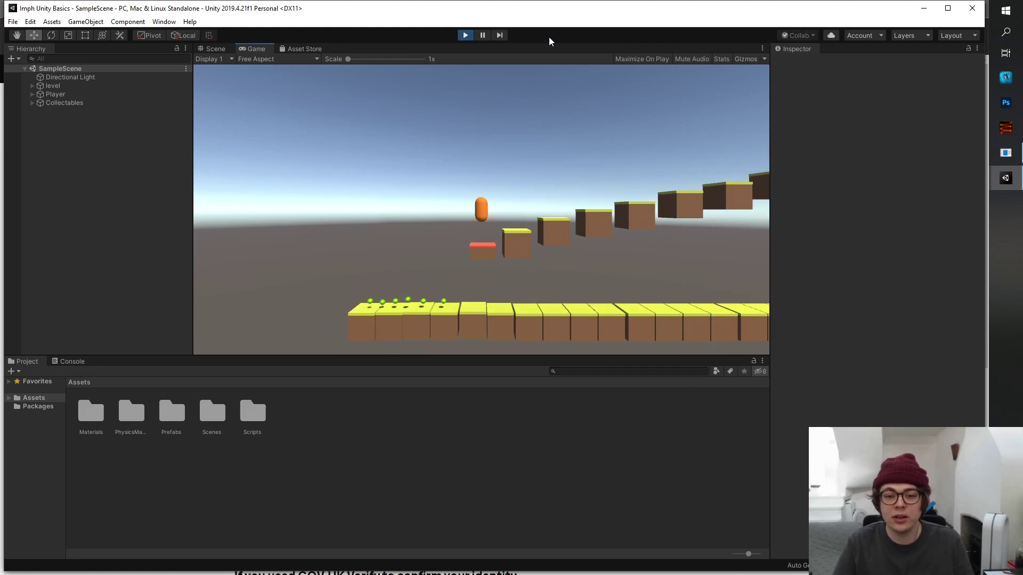
{"action": "key", "text": "a"}
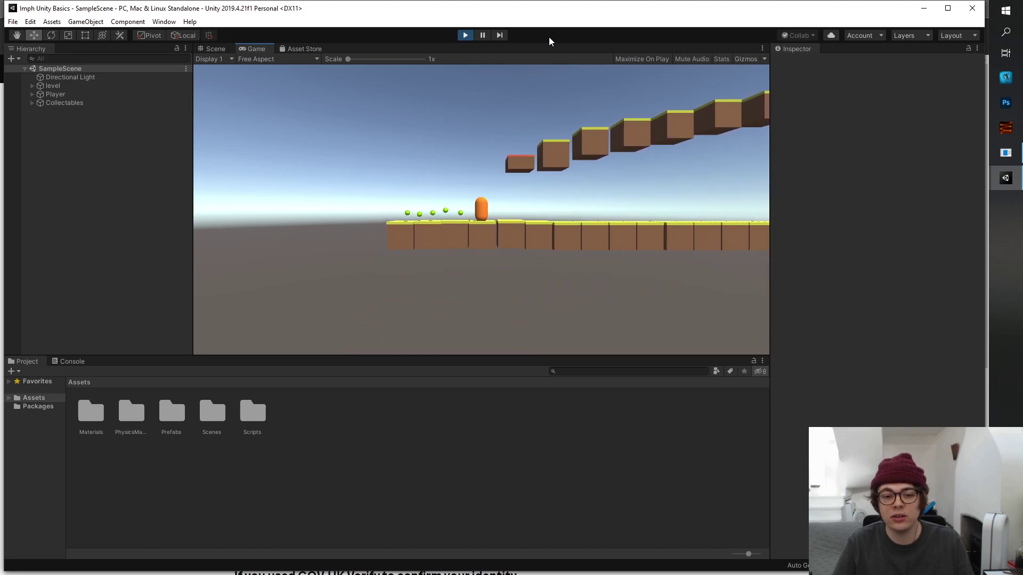
{"action": "key", "text": "space"}
{"action": "key", "text": "d"}
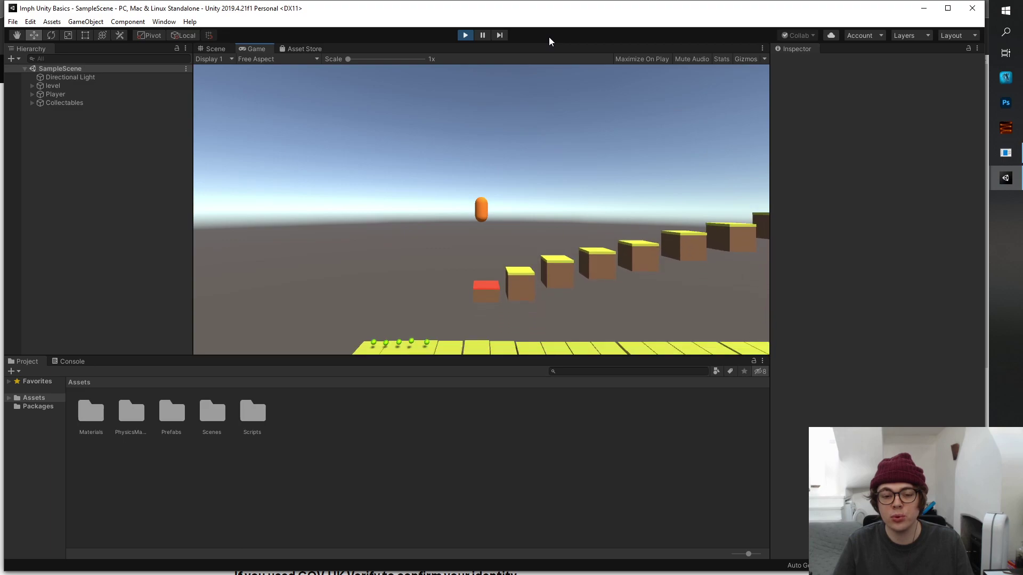
{"action": "key", "text": "d"}
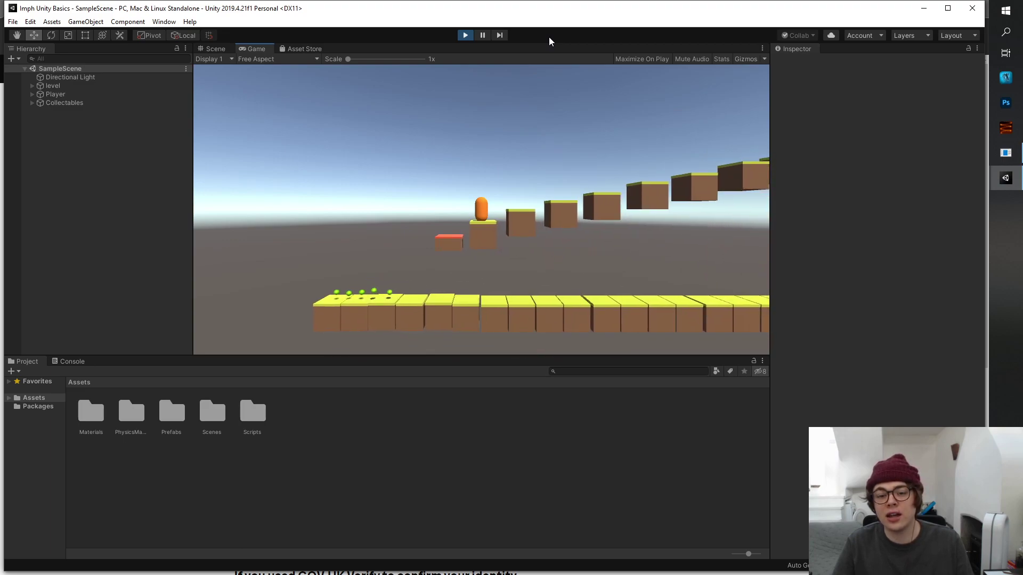
- Test jumping by moving the player right along the rising floating blocks and dropping back to the ground
{"action": "key", "text": "space"}
{"action": "key", "text": "d"}
{"action": "key", "text": "space"}
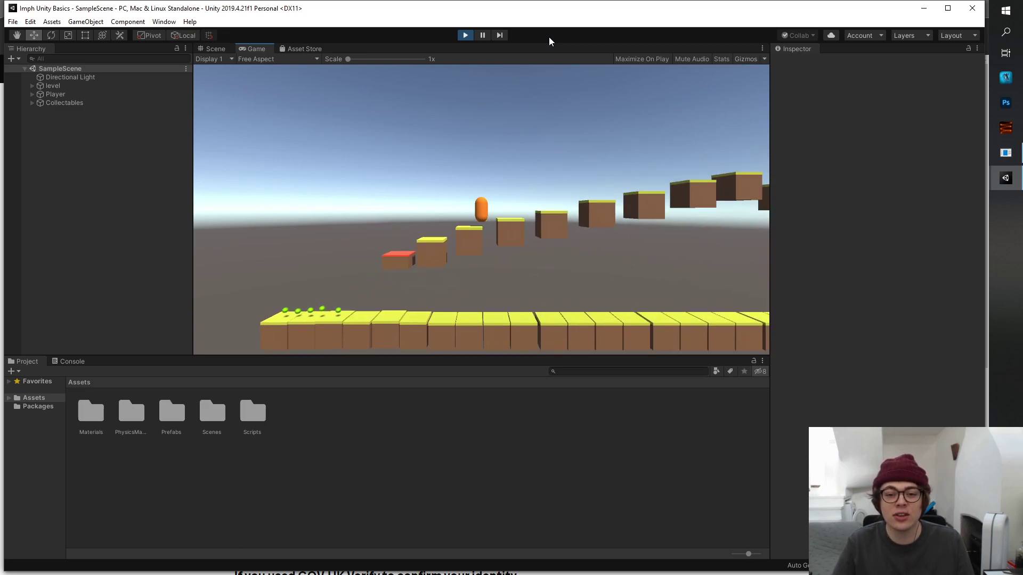
{"action": "key", "text": "d"}
{"action": "key", "text": "space"}
{"action": "key", "text": "space"}
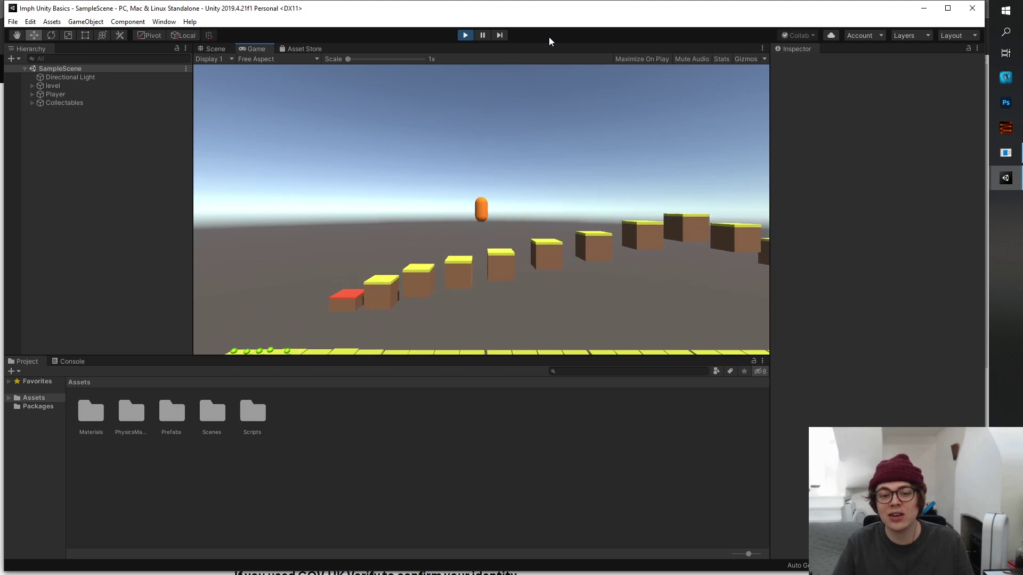
{"action": "key", "text": "d"}
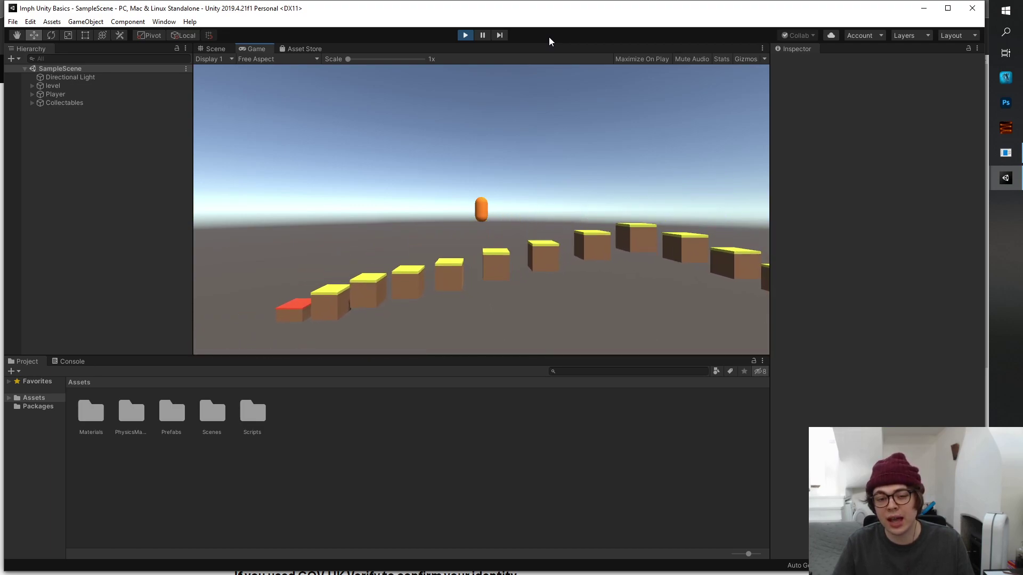
{"action": "key", "text": "space"}
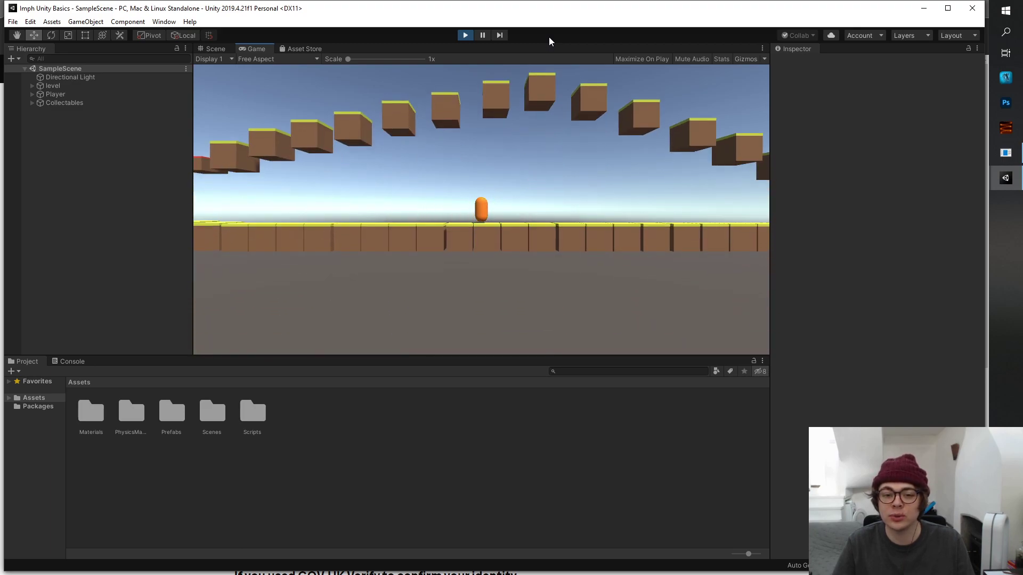
- Walk the player left along the ground to the collectables and pick up the nearest green one
{"action": "key", "text": "a"}
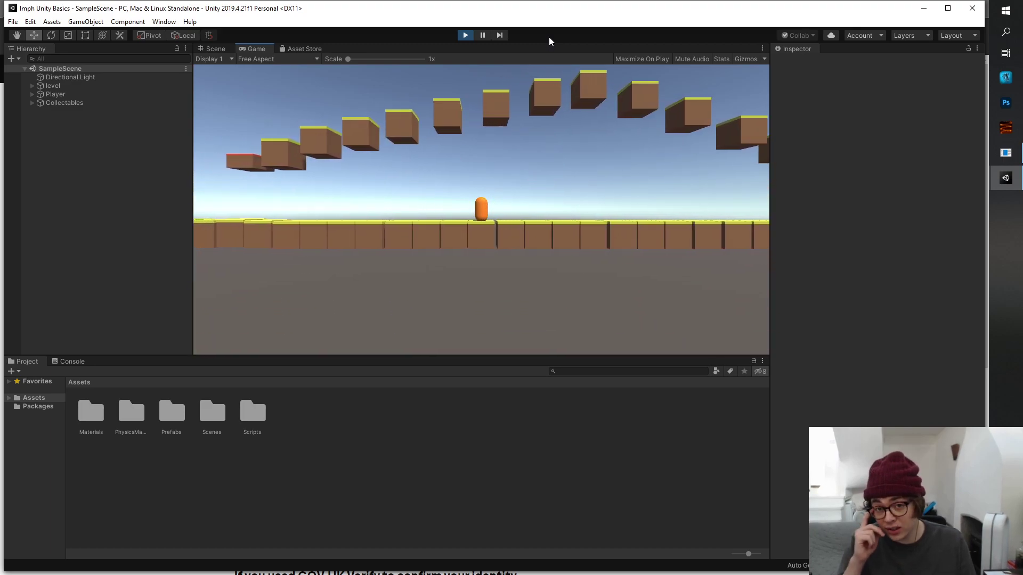
{"action": "key", "text": "a"}
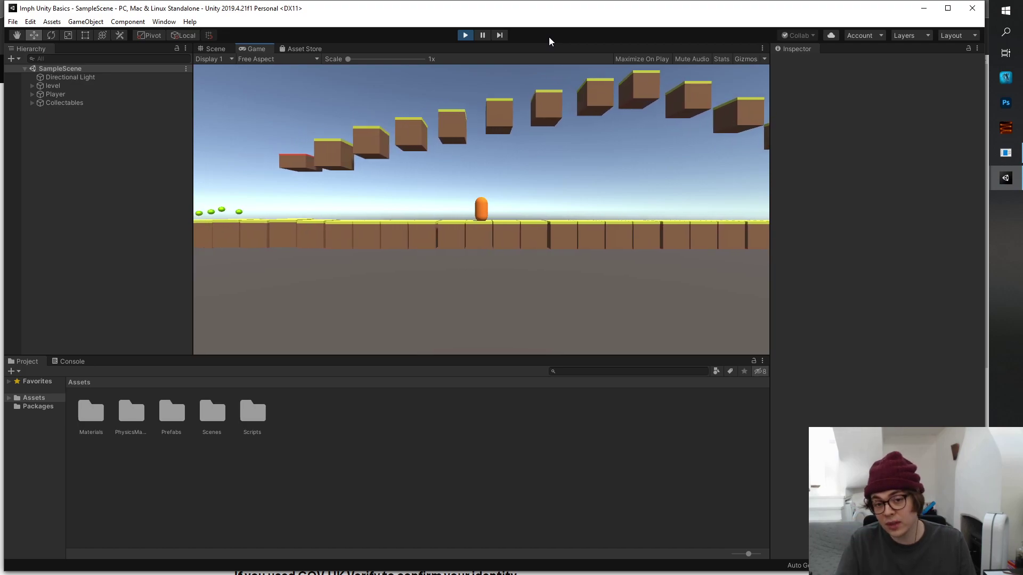
{"action": "key", "text": "a"}
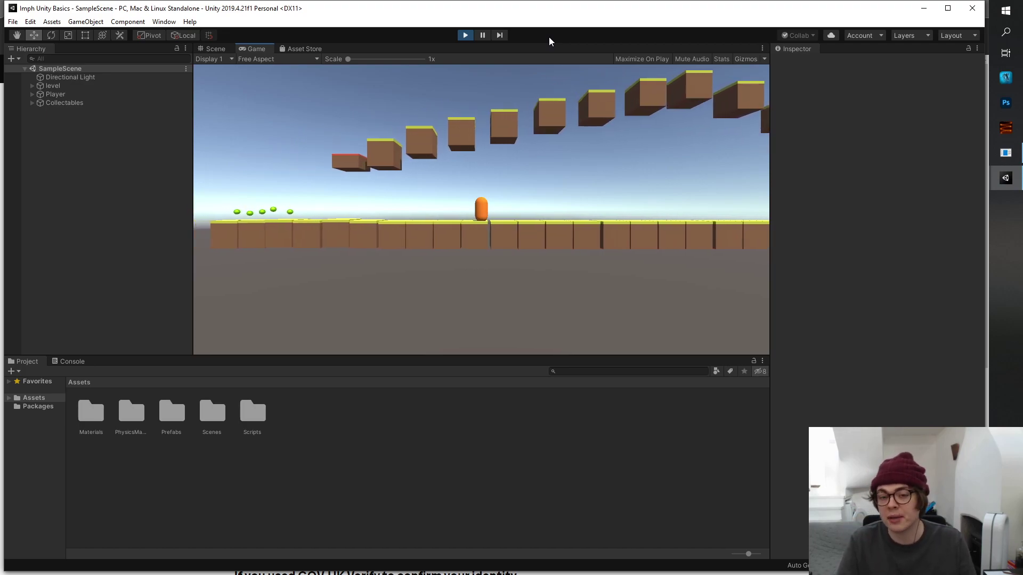
{"action": "key", "text": "a"}
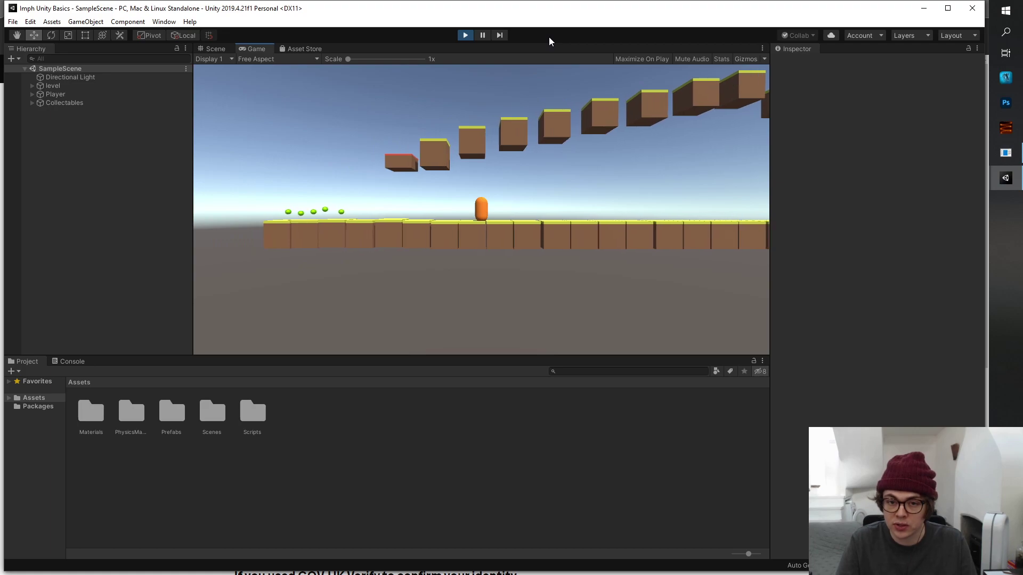
{"action": "key", "text": "a"}
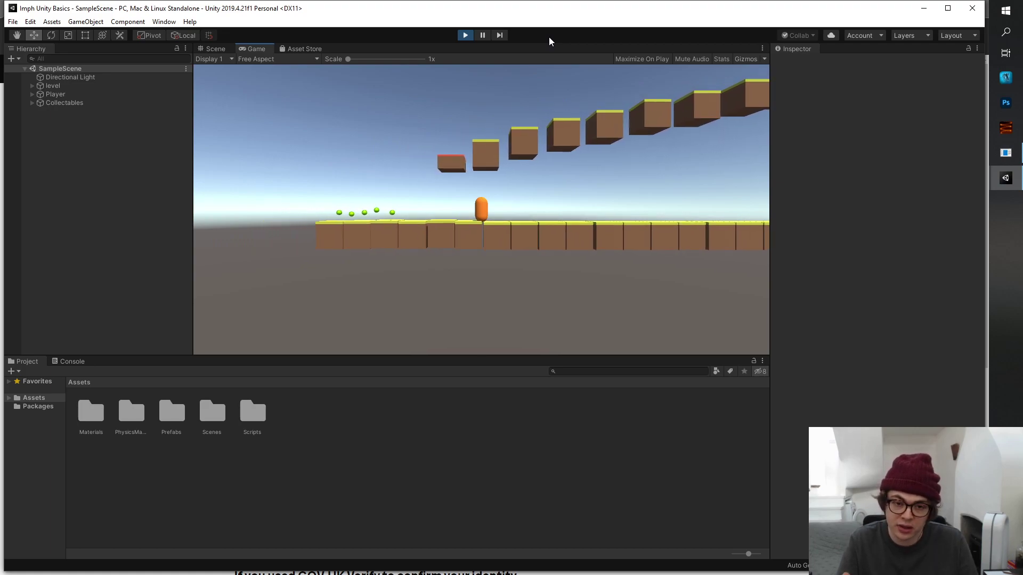
{"action": "key", "text": "a"}
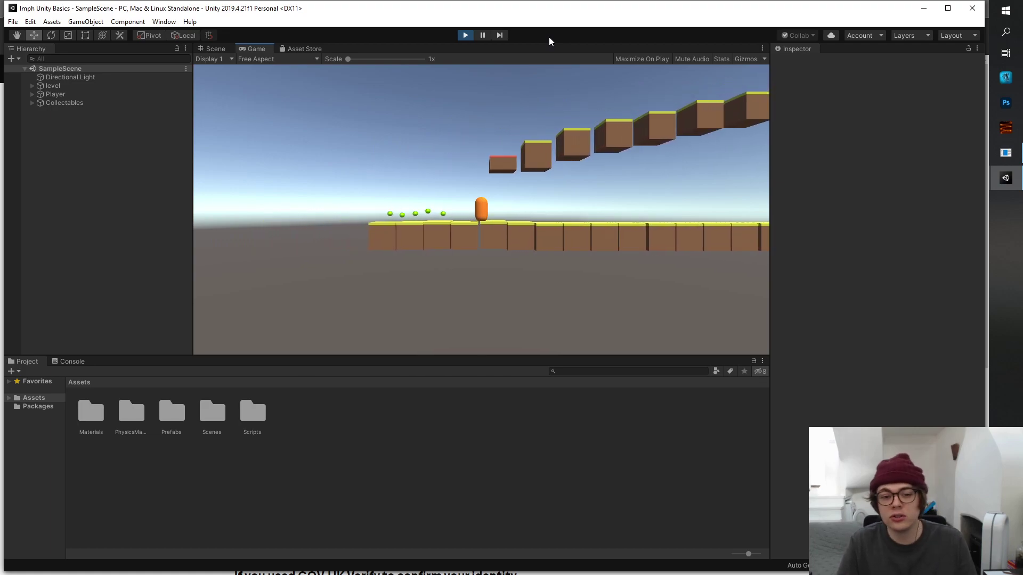
{"action": "key", "text": "d"}
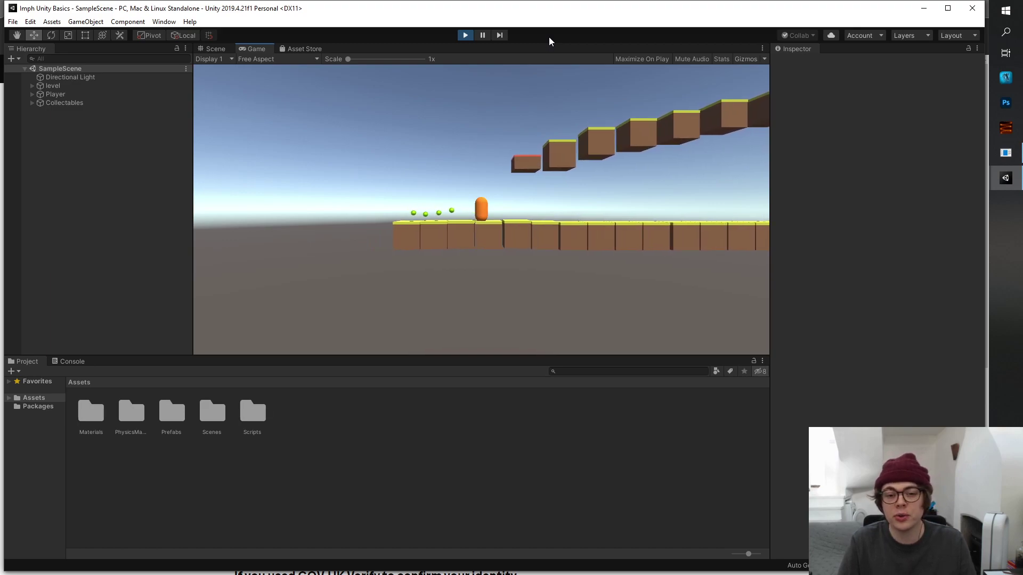
- Jump the player from the ground onto the floating blocks and climb right to the highest block of the first arc
{"action": "key", "text": "space"}
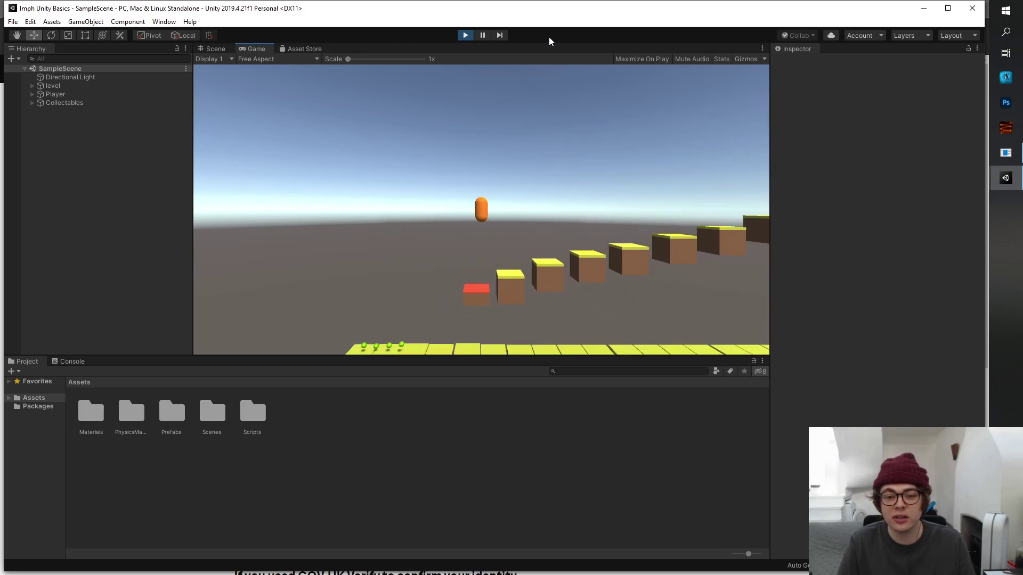
{"action": "key", "text": "d"}
{"action": "key", "text": "d"}
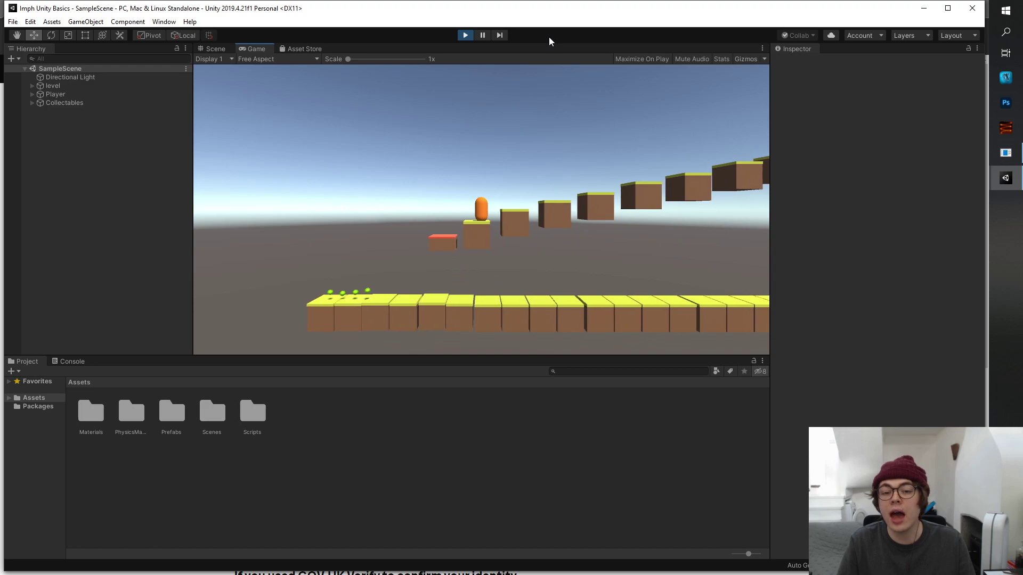
{"action": "key", "text": "space"}
{"action": "key", "text": "space"}
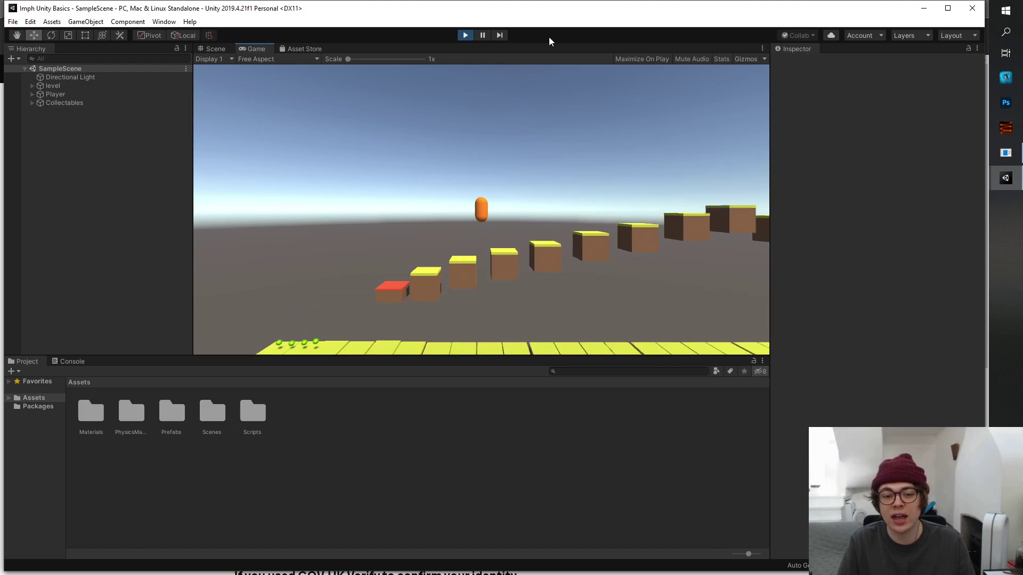
{"action": "key", "text": "space"}
{"action": "key", "text": "d"}
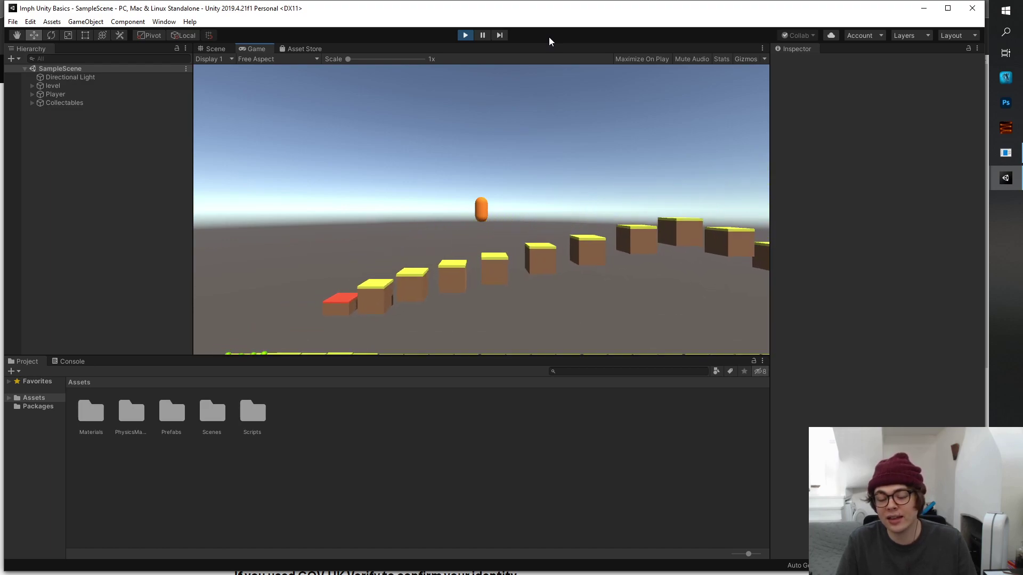
{"action": "key", "text": "space"}
{"action": "key", "text": "d"}
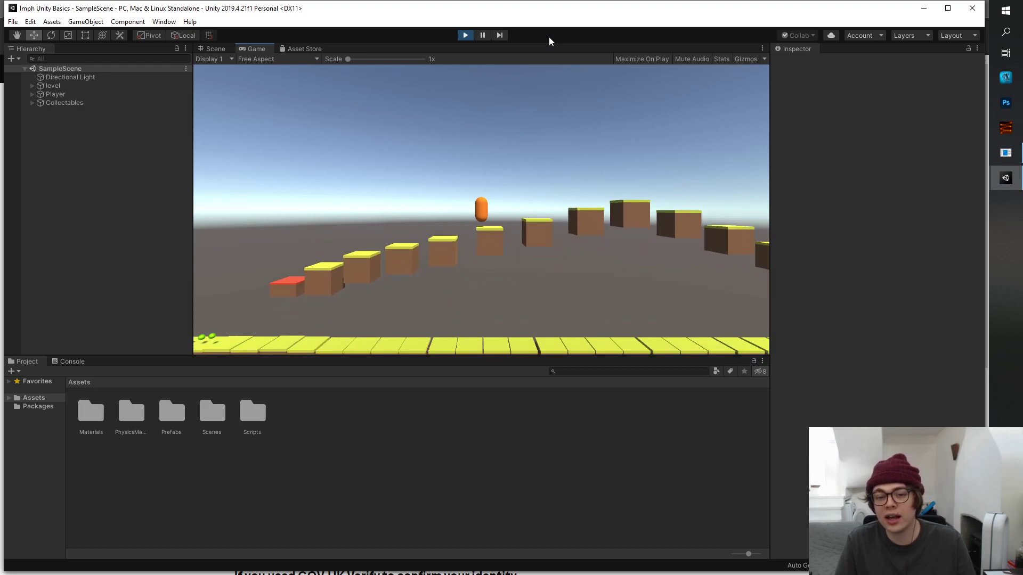
{"action": "key", "text": "space"}
{"action": "key", "text": "d"}
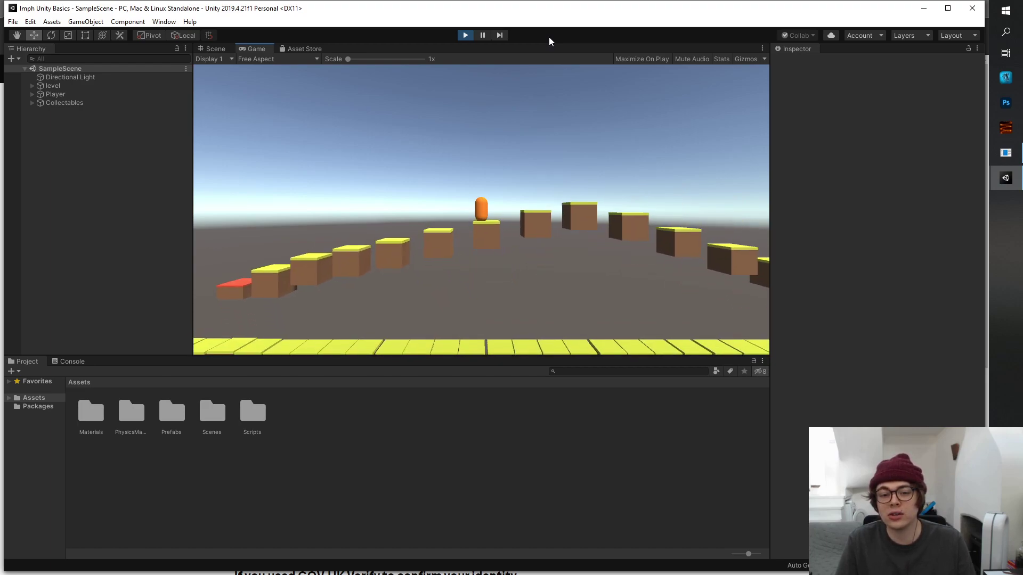
{"action": "key", "text": "space"}
{"action": "key", "text": "d"}
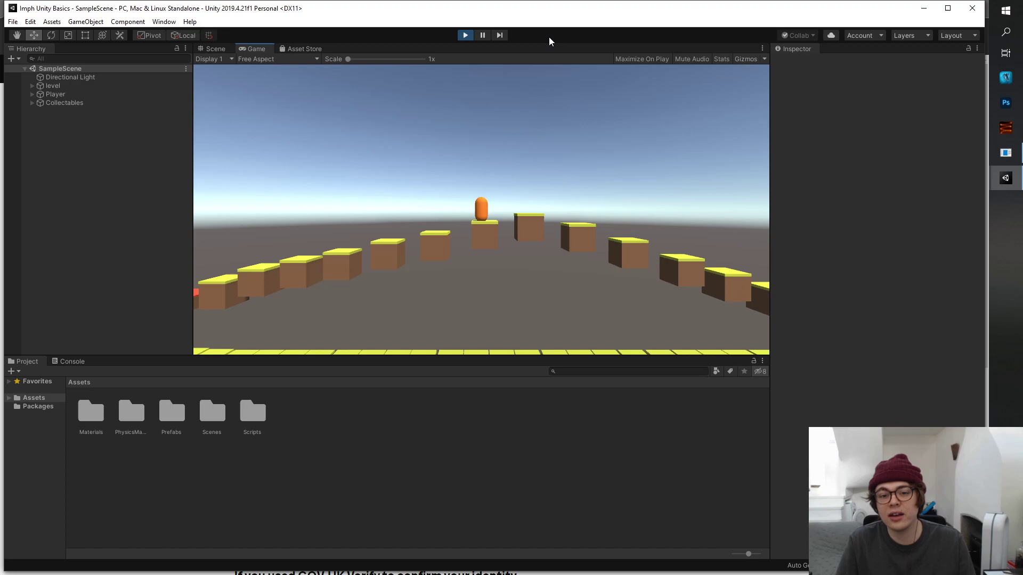
{"action": "key", "text": "space"}
{"action": "key", "text": "d"}
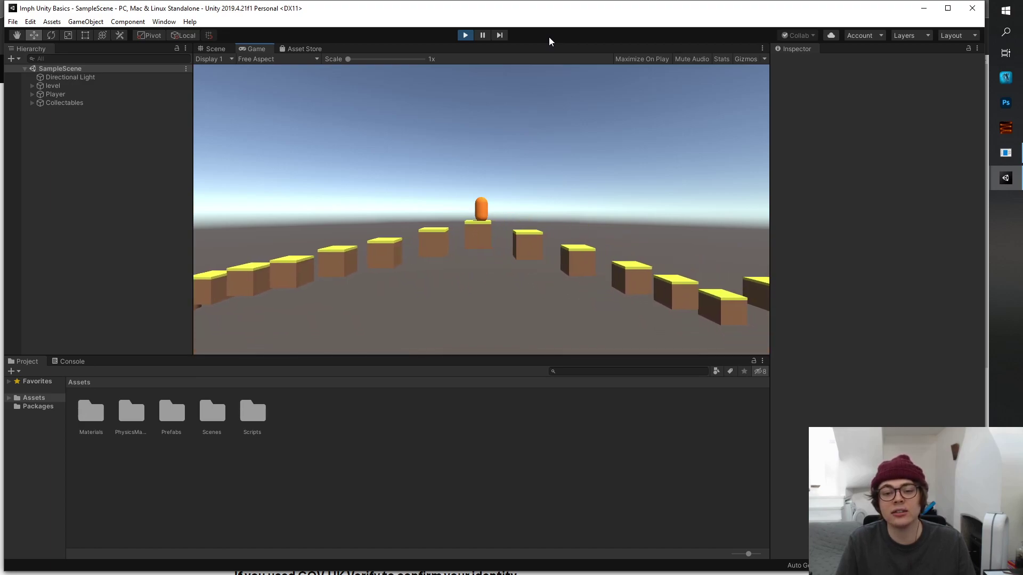
- Hop the player right down the descending floating blocks towards the lowest block after the first peak
{"action": "key", "text": "space"}
{"action": "key", "text": "d"}
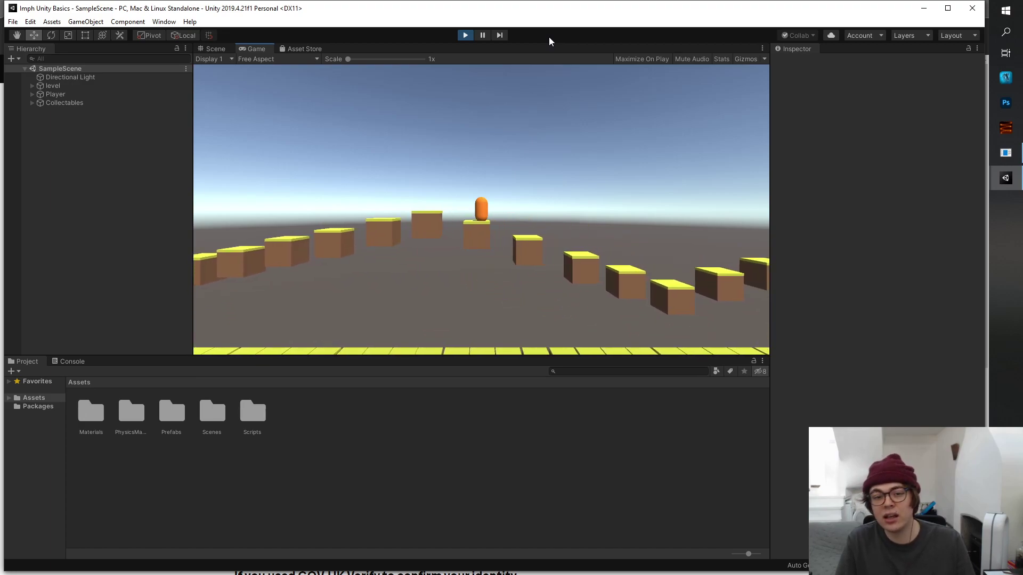
{"action": "key", "text": "space"}
{"action": "key", "text": "d"}
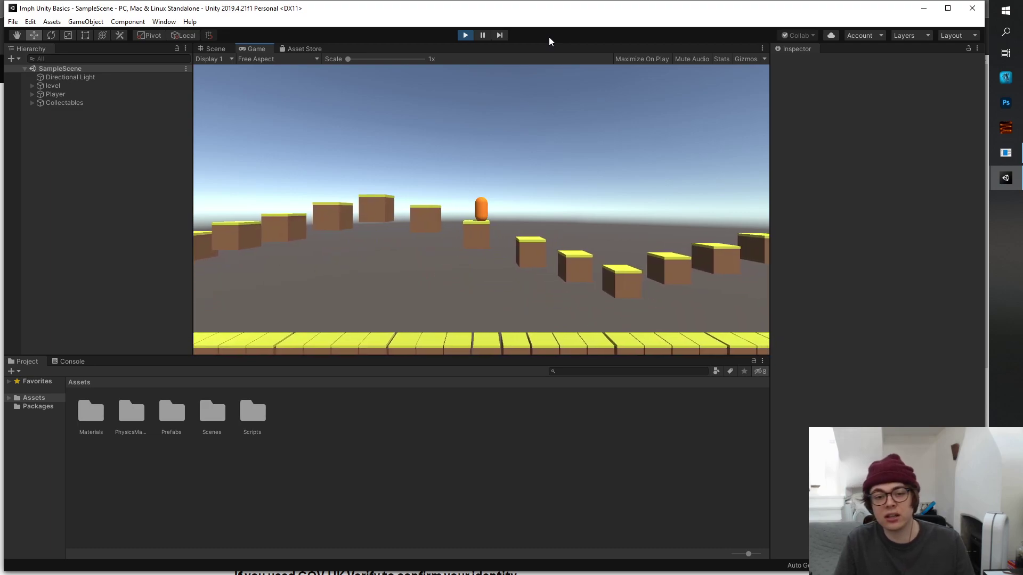
{"action": "key", "text": "space"}
{"action": "key", "text": "d"}
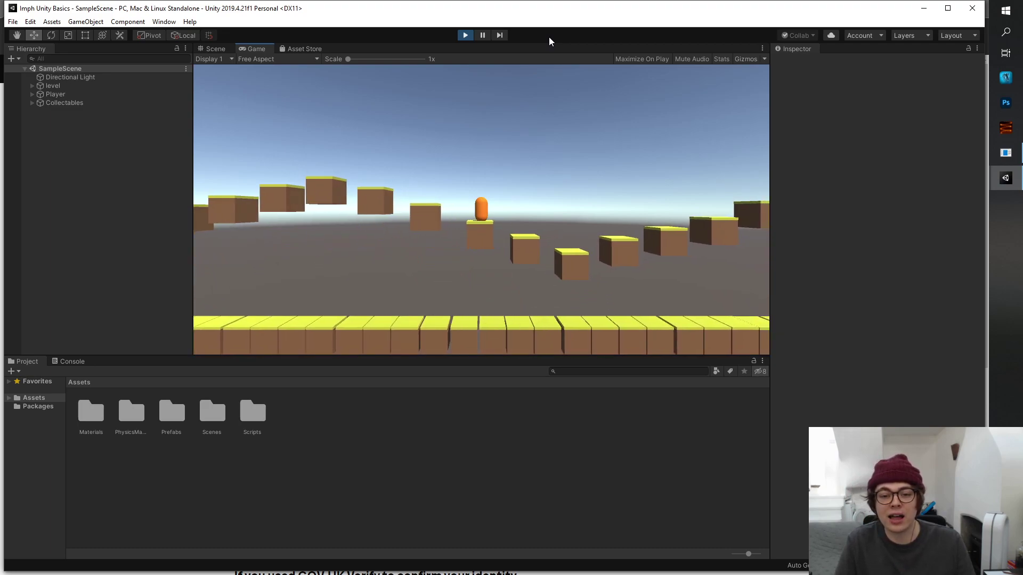
{"action": "key", "text": "space"}
{"action": "key", "text": "d"}
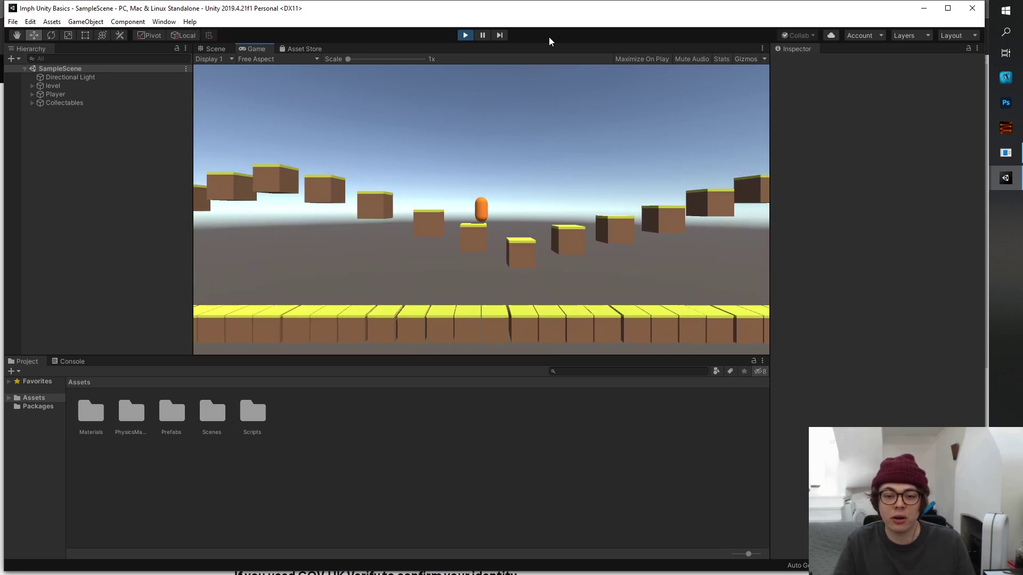
- Jump the player across the low point and up the second rise of floating blocks towards its peak
{"action": "key", "text": "space"}
{"action": "key", "text": "d"}
{"action": "key", "text": "space"}
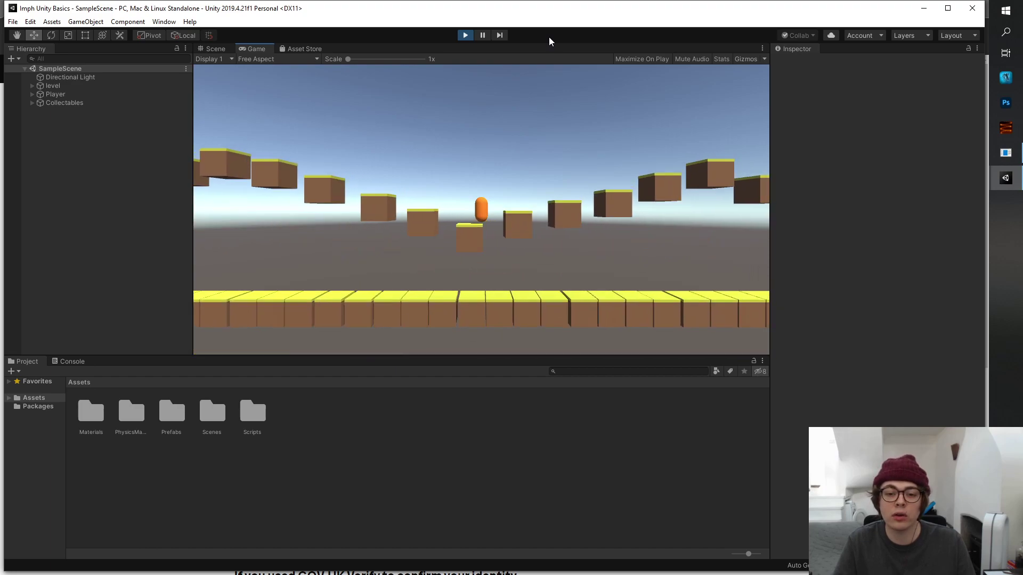
{"action": "key", "text": "d"}
{"action": "key", "text": "space"}
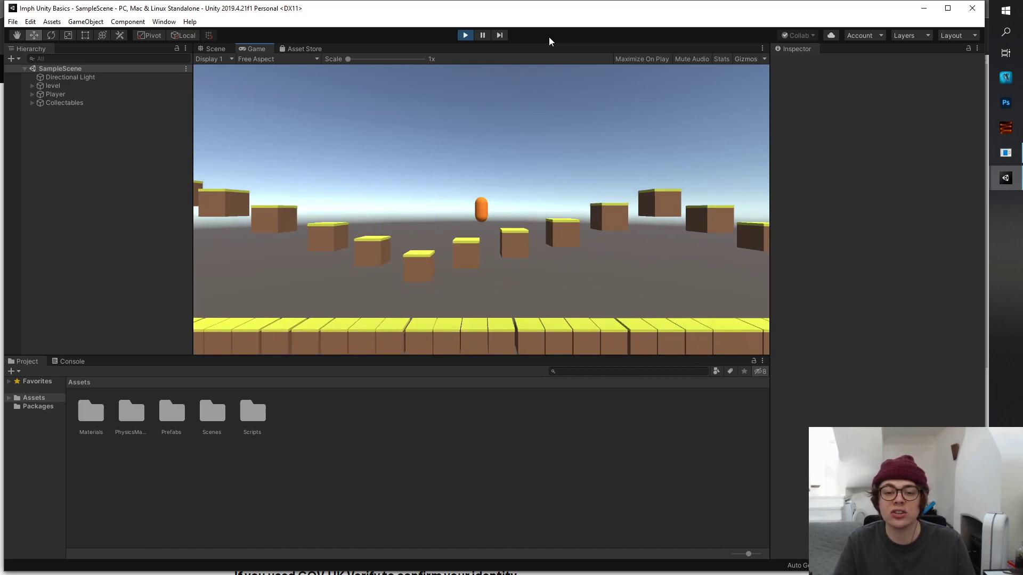
{"action": "key", "text": "d"}
{"action": "key", "text": "space"}
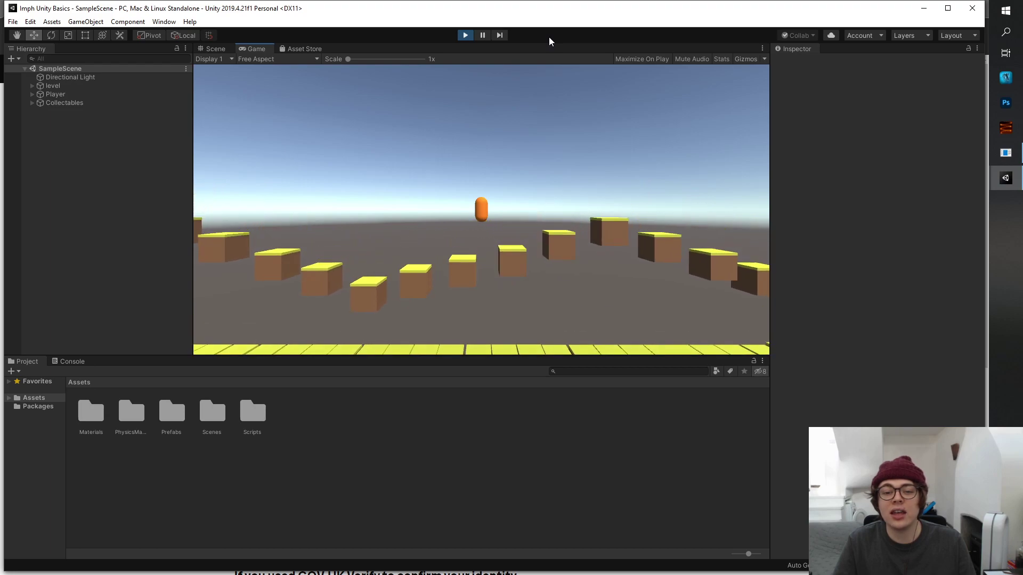
{"action": "key", "text": "d"}
{"action": "key", "text": "space"}
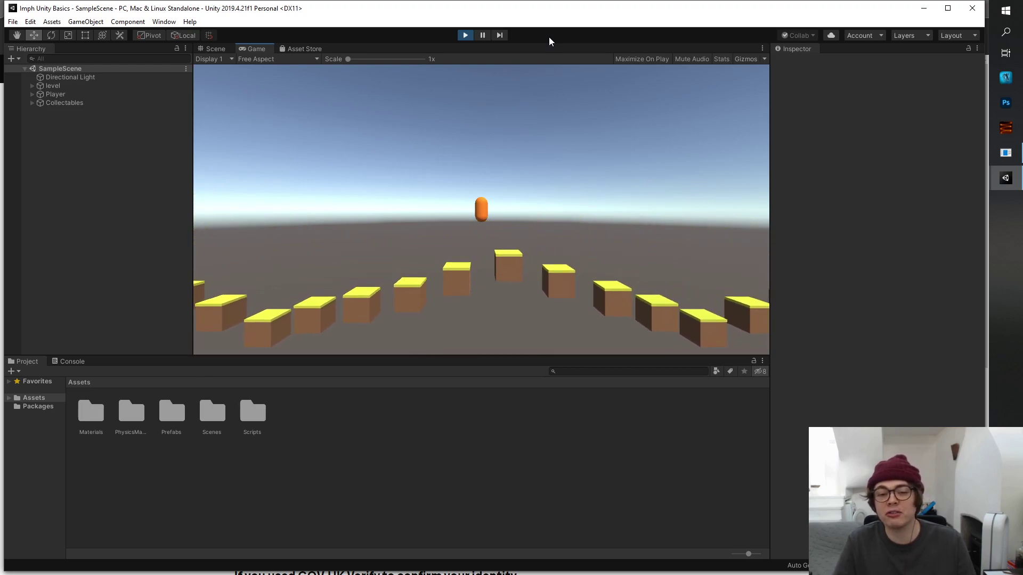
- Jump the player right down from the second peak of floating blocks, across the low point and up to the third peak
{"action": "key", "text": "d"}
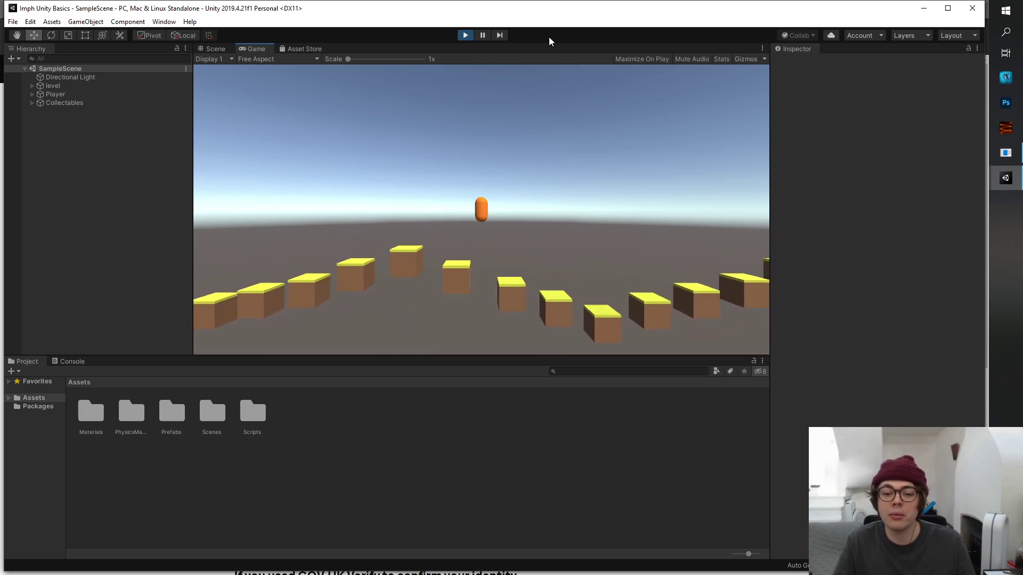
{"action": "key", "text": "space"}
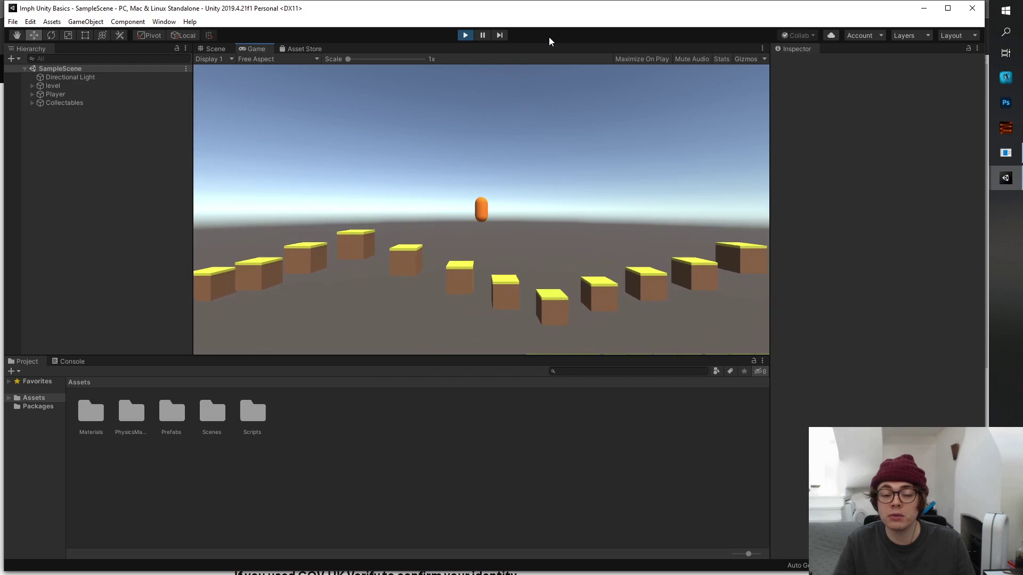
{"action": "key", "text": "space"}
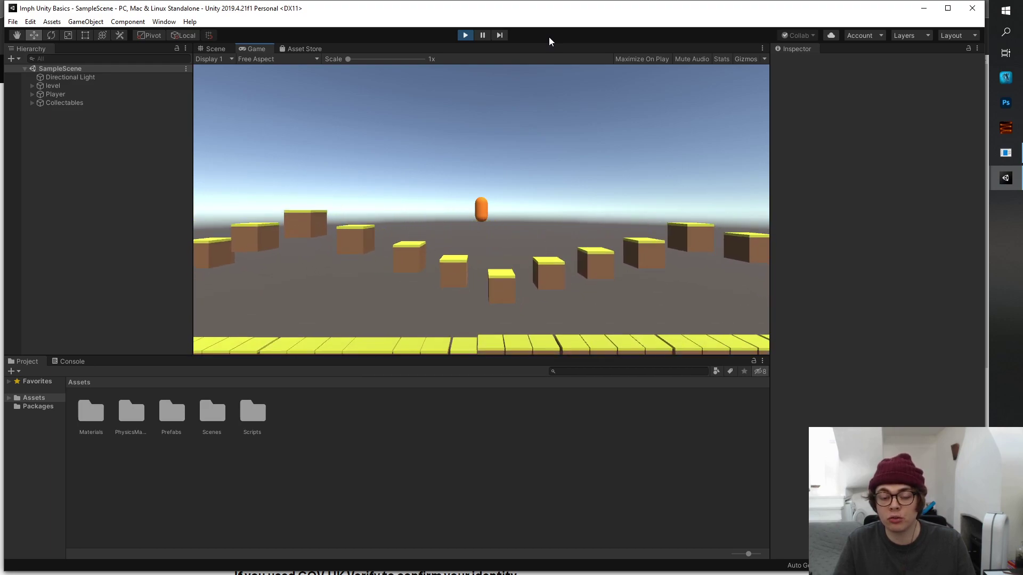
{"action": "key", "text": "space"}
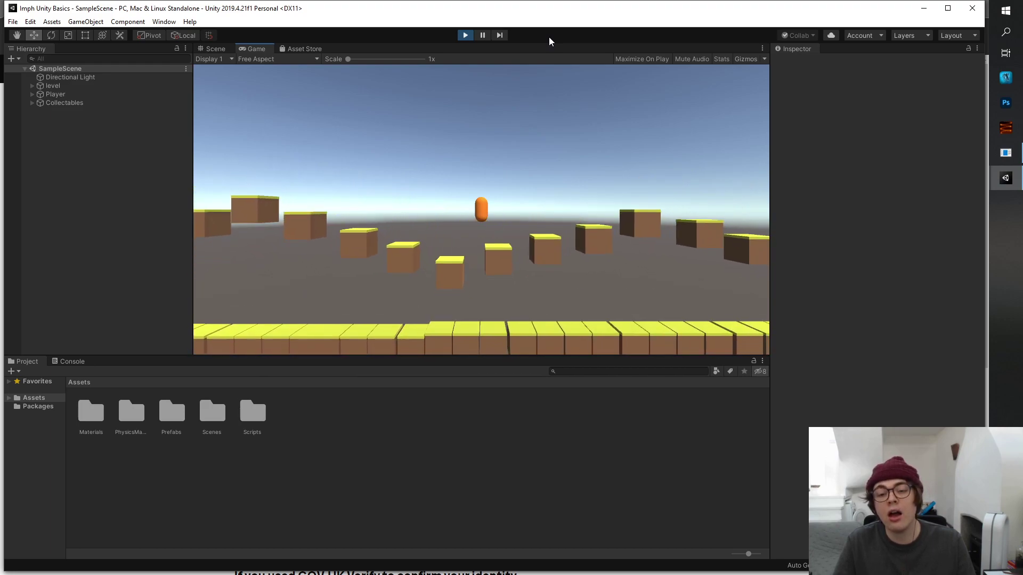
{"action": "key", "text": "space"}
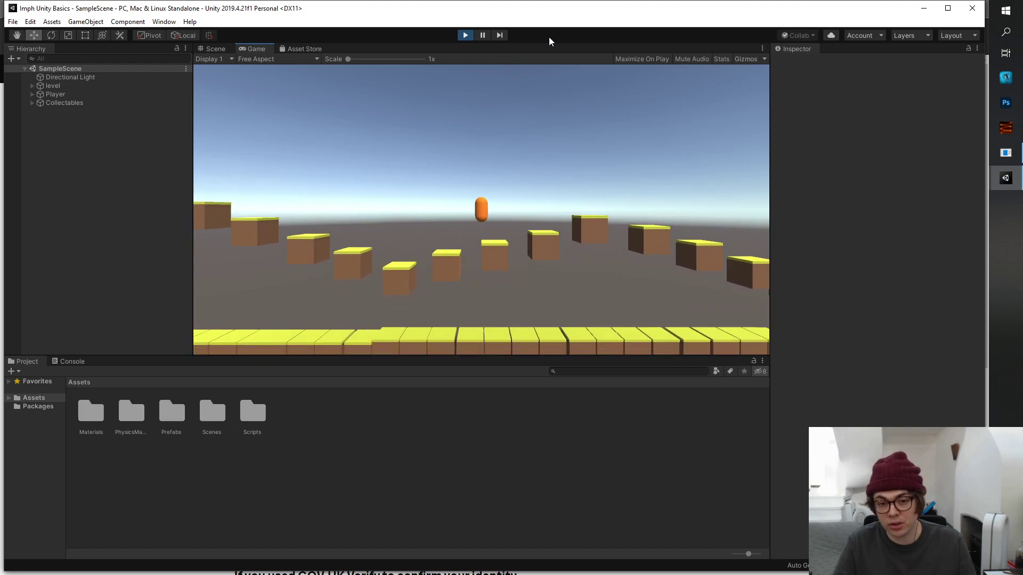
{"action": "key", "text": "space"}
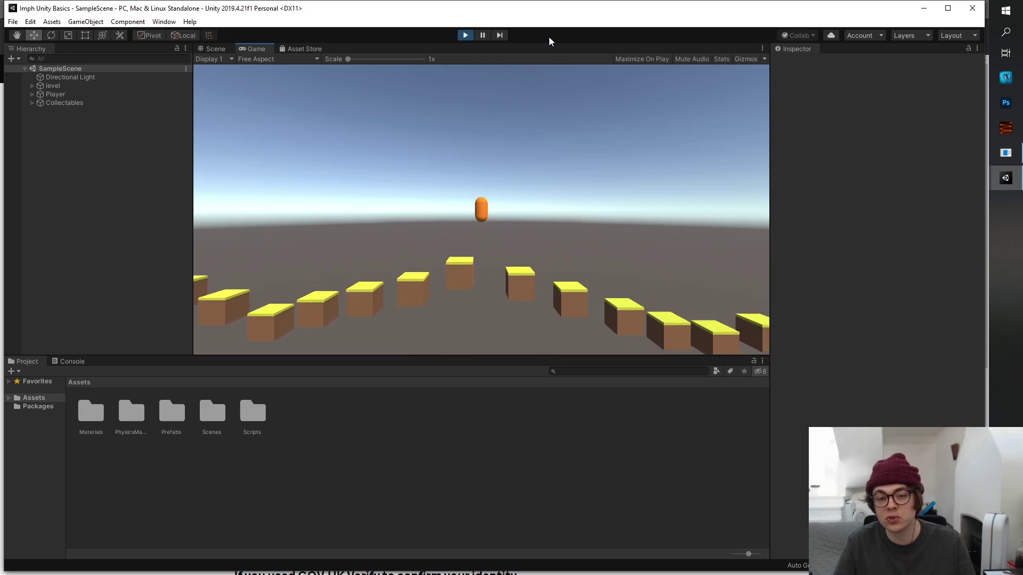
- Hop the player right down the blocks after the third peak and up the following rise to its highest block
{"action": "key", "text": "d"}
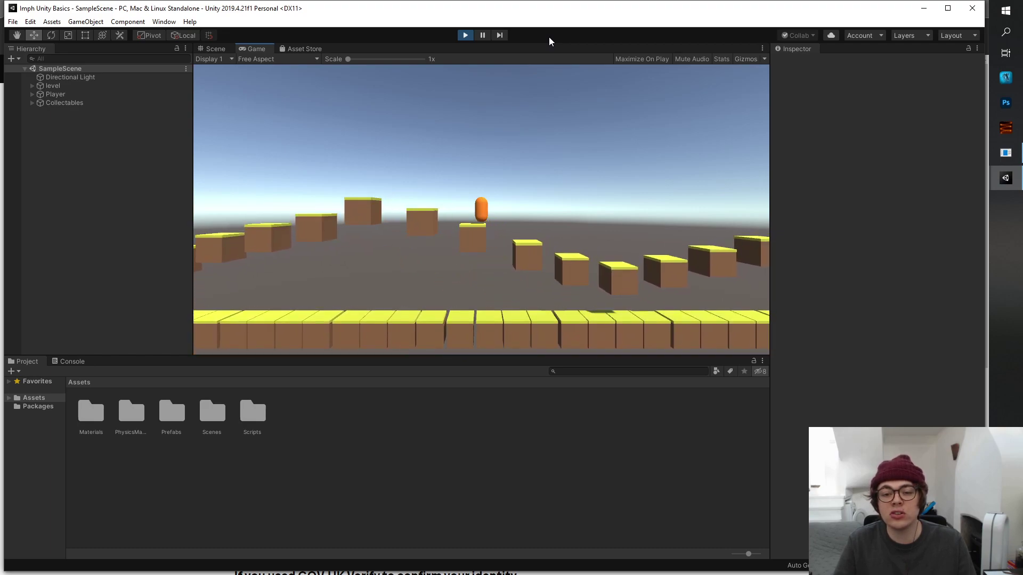
{"action": "key", "text": "d"}
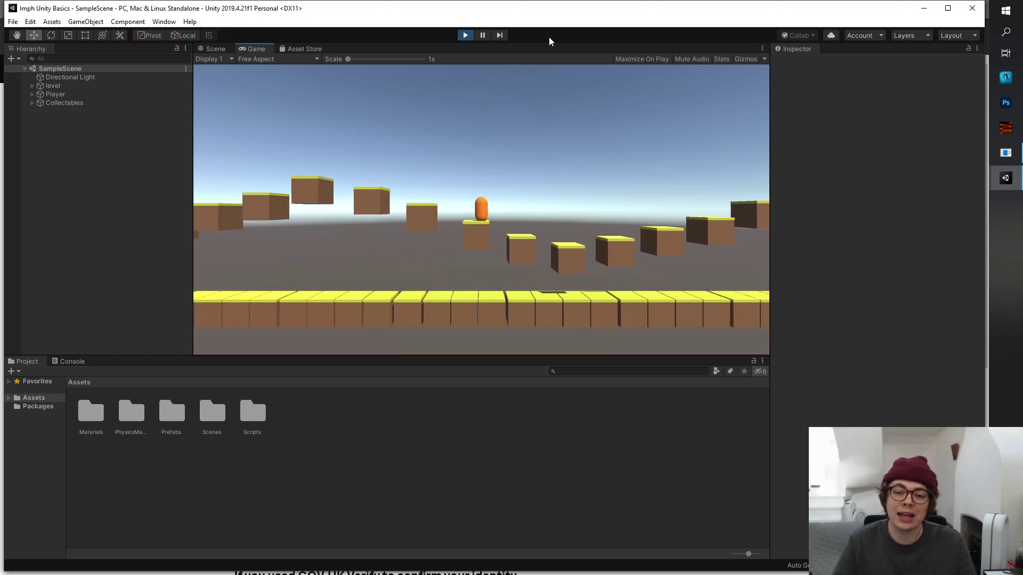
{"action": "key", "text": "space"}
{"action": "key", "text": "s"}
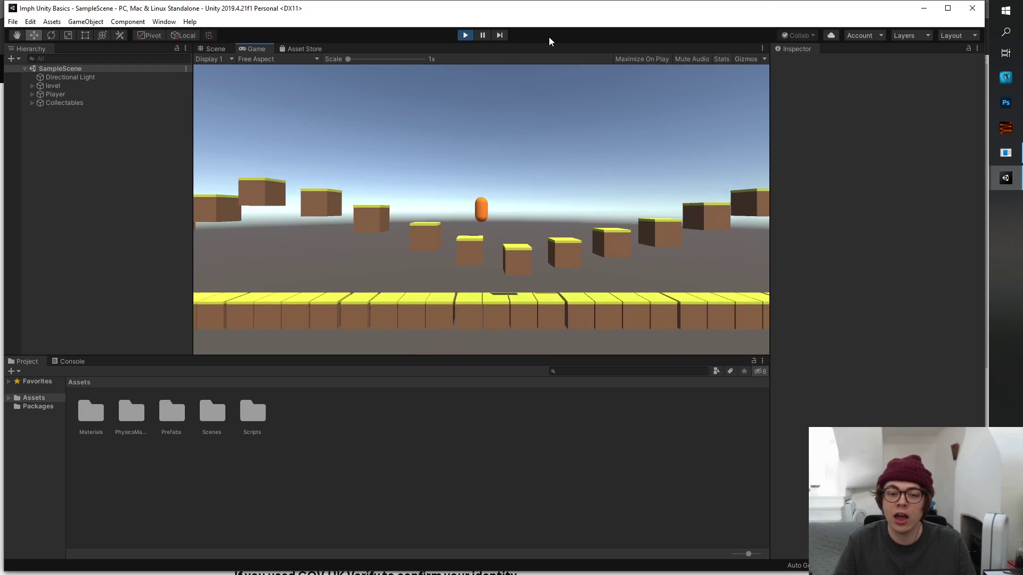
{"action": "key", "text": "s"}
{"action": "key", "text": "d"}
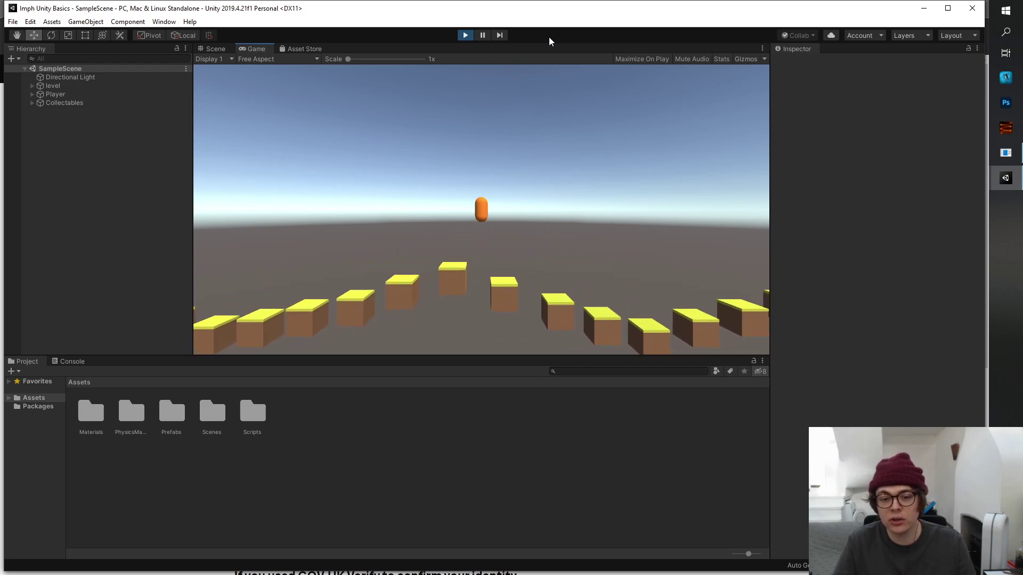
- Jump the player right down the last descending run of floating blocks and past its lowest block
{"action": "key", "text": "d"}
{"action": "key", "text": "space"}
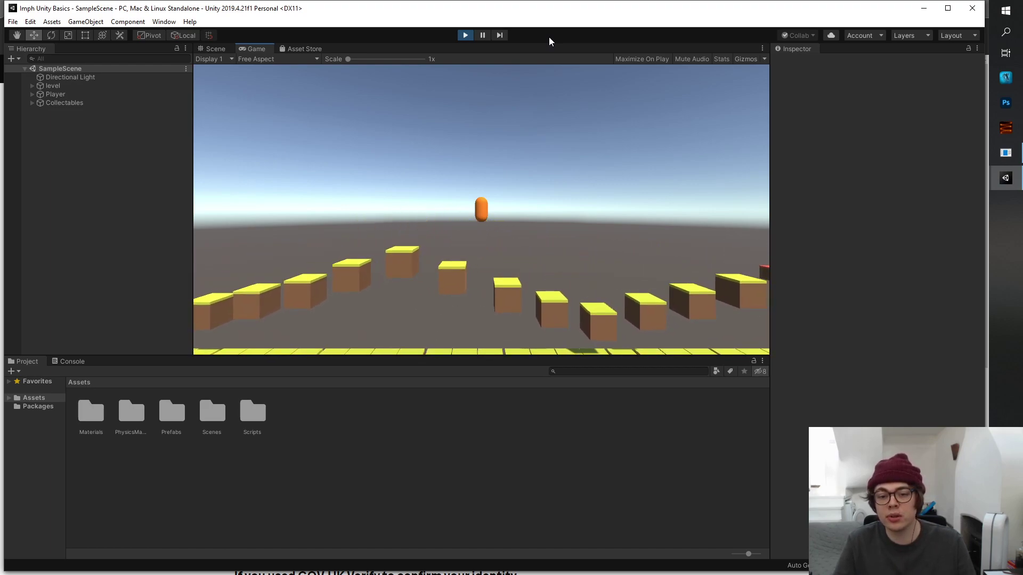
{"action": "key", "text": "space"}
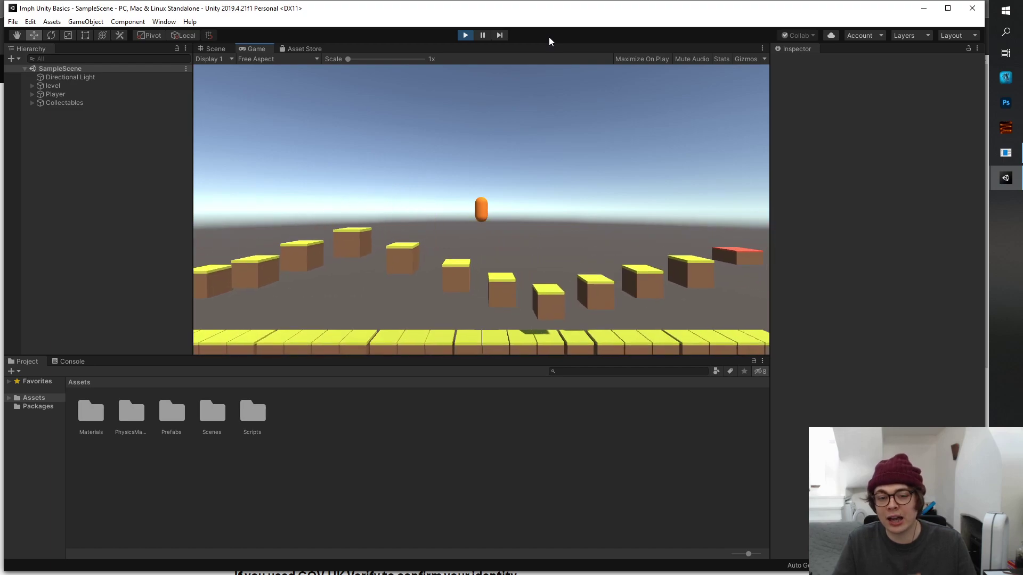
{"action": "key", "text": "space"}
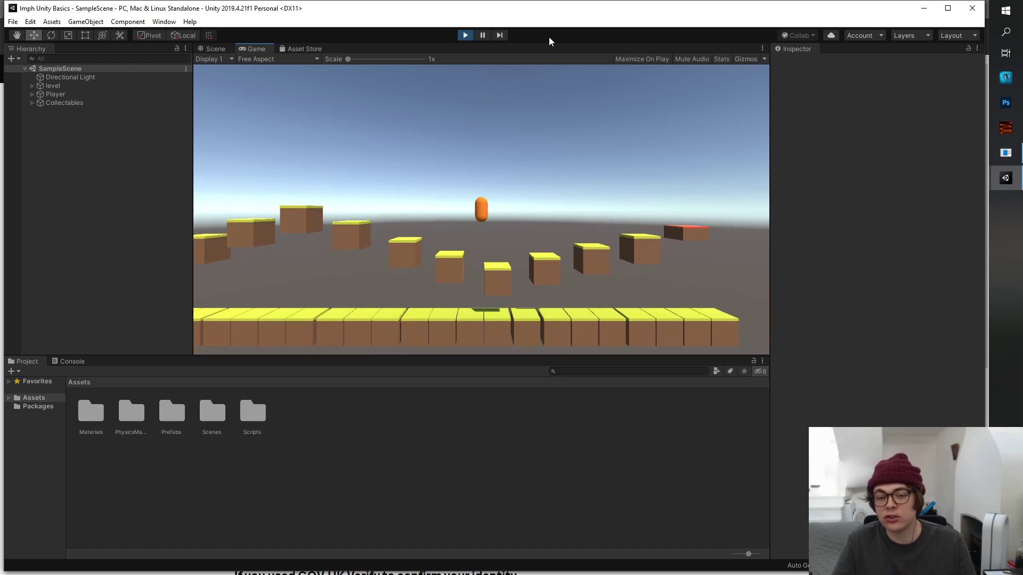
{"action": "key", "text": "space"}
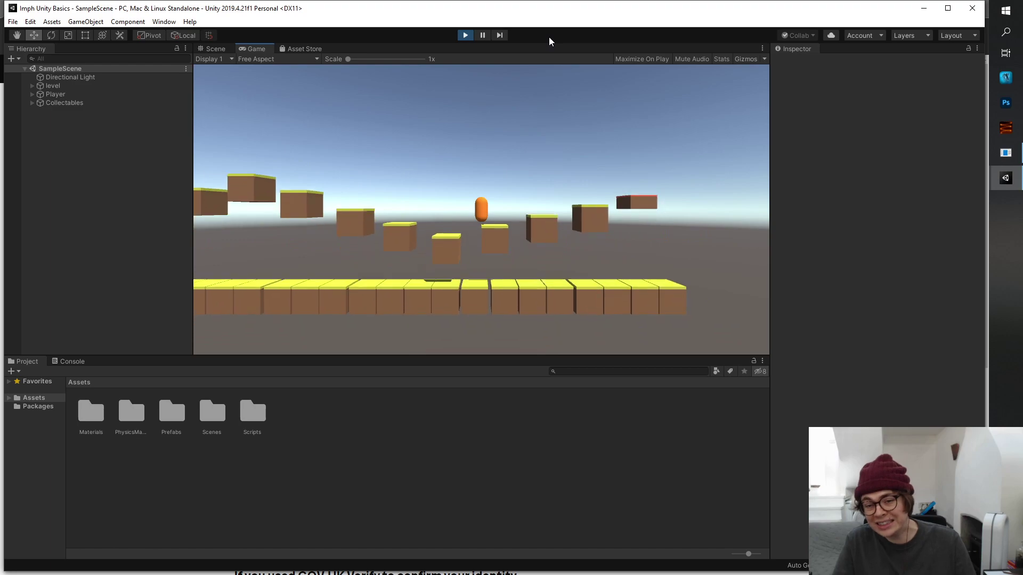
- Take the player up the final blocks and over the red-topped end platform off the level, and exit play mode
{"action": "key", "text": "space"}
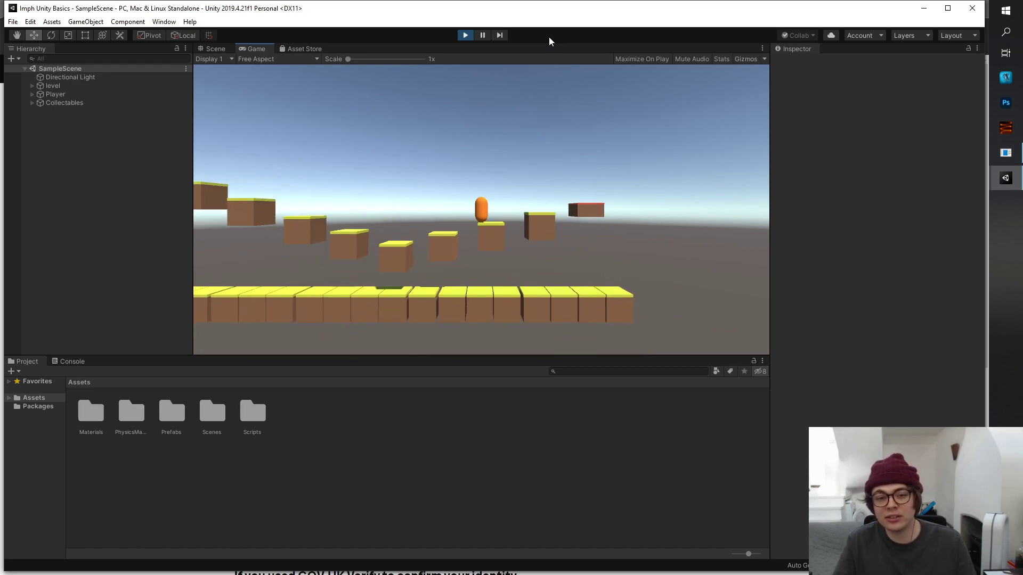
{"action": "key", "text": "s"}
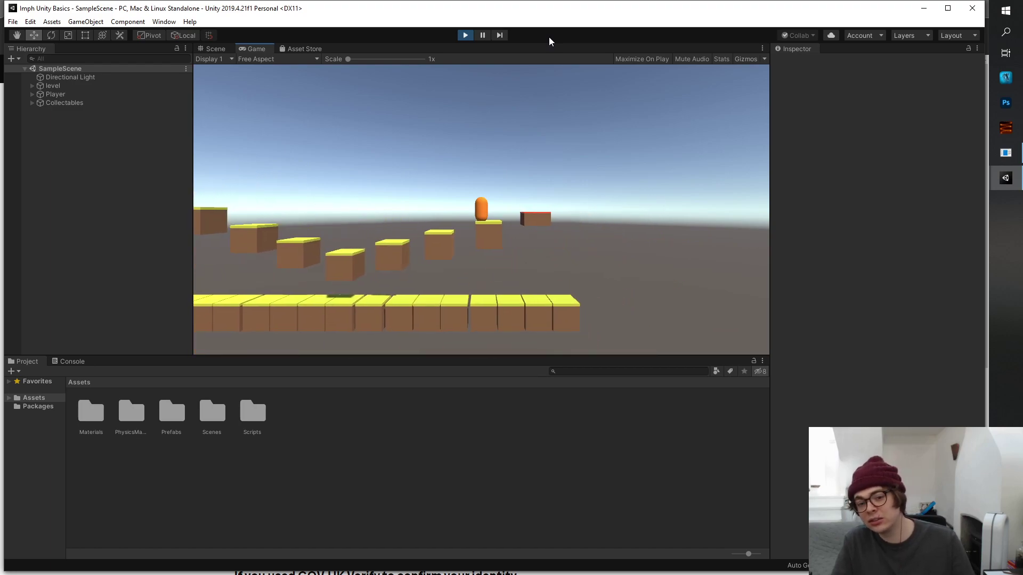
{"action": "key", "text": "s"}
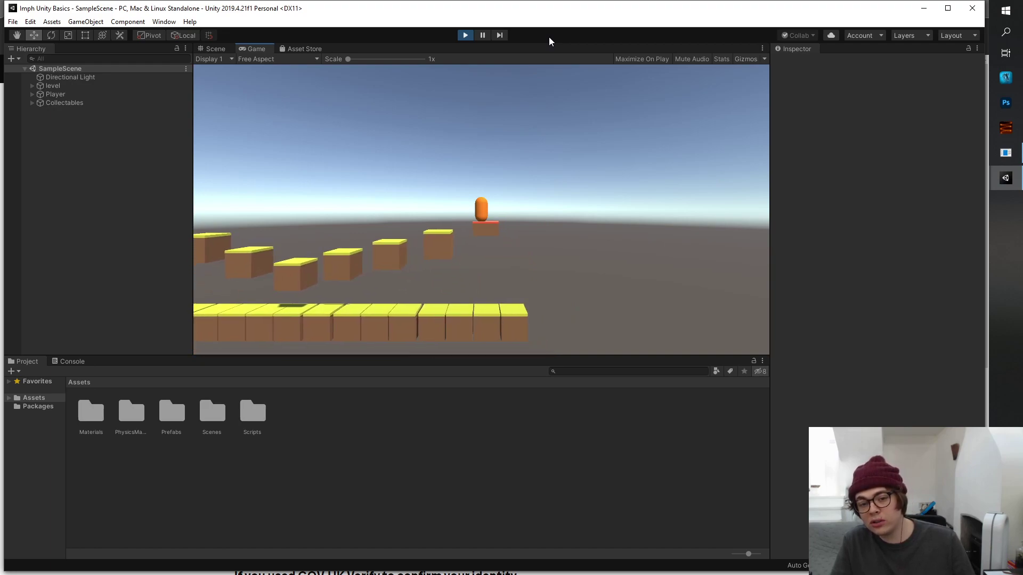
{"action": "key", "text": "space"}
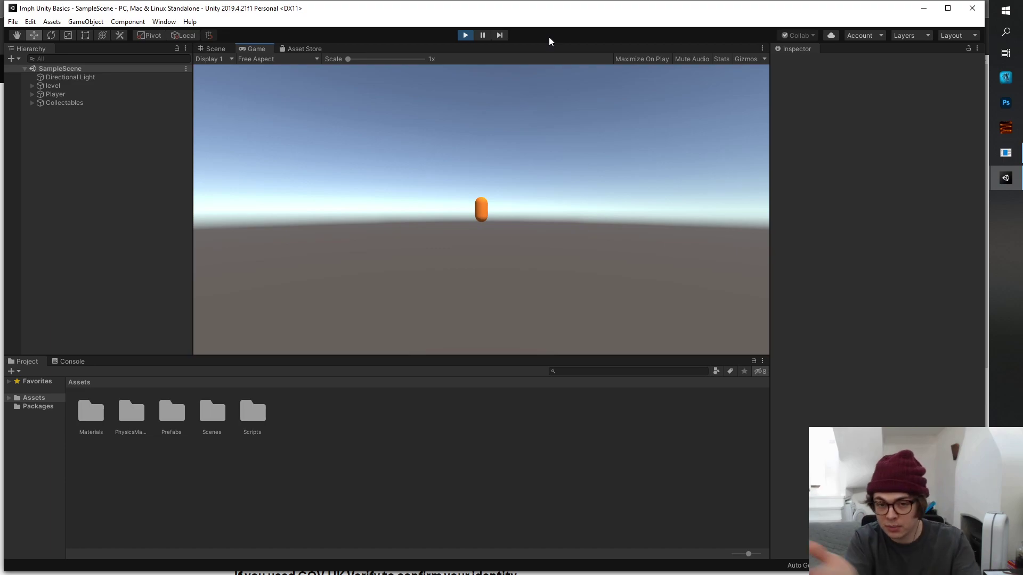
{"action": "key", "text": "ctrl+p"}
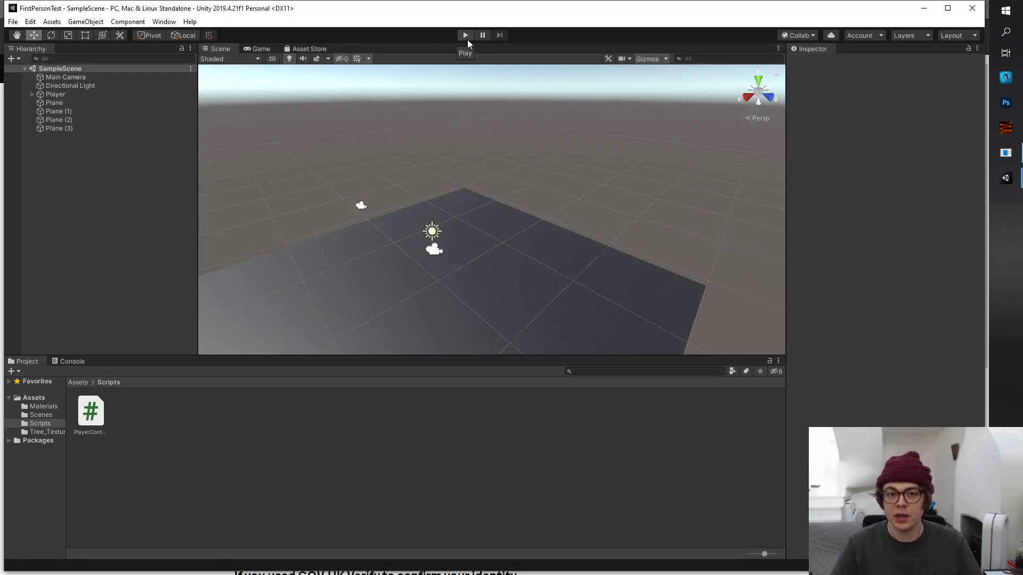
- Play the FirstPersonTest scene and walk the first-person player forward and back across the planes
{"action": "key", "text": "ctrl+p"}
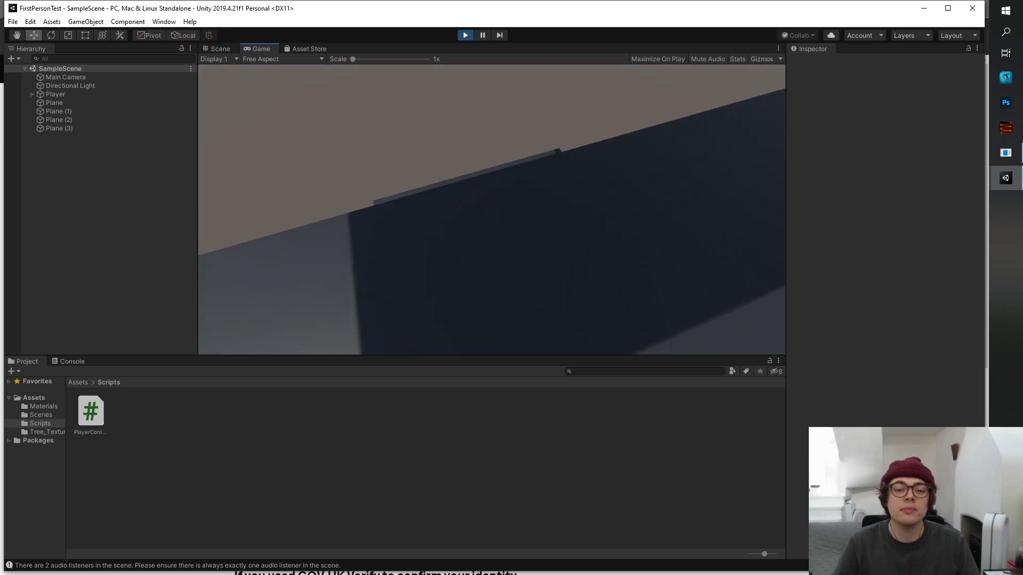
{"action": "key", "text": "w"}
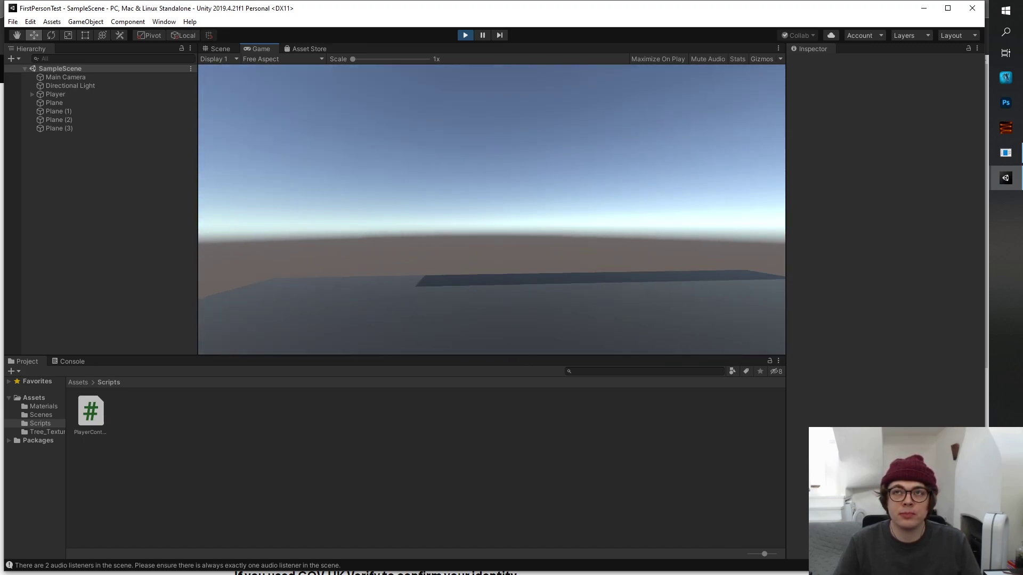
{"action": "key", "text": "w"}
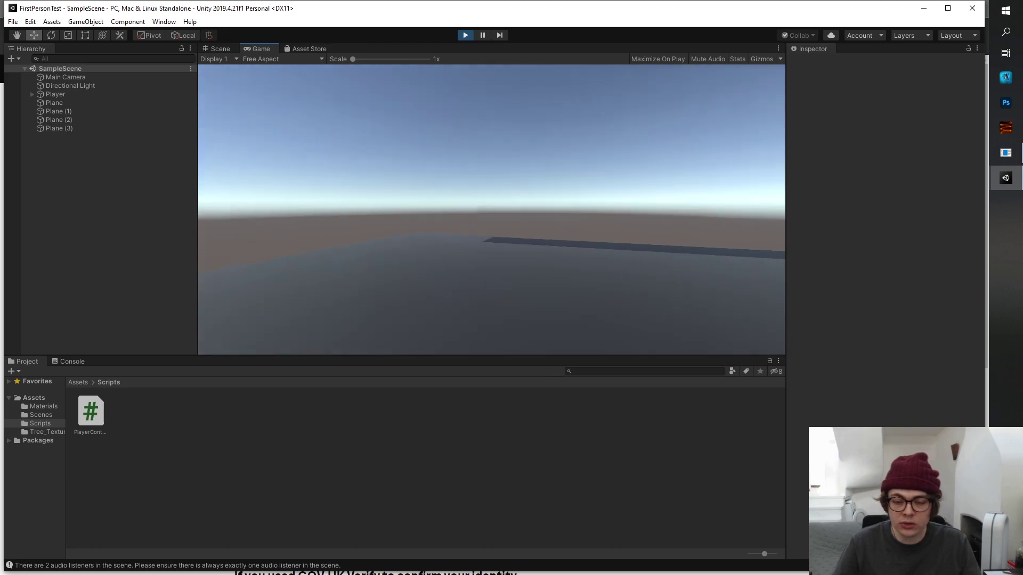
{"action": "key", "text": "w"}
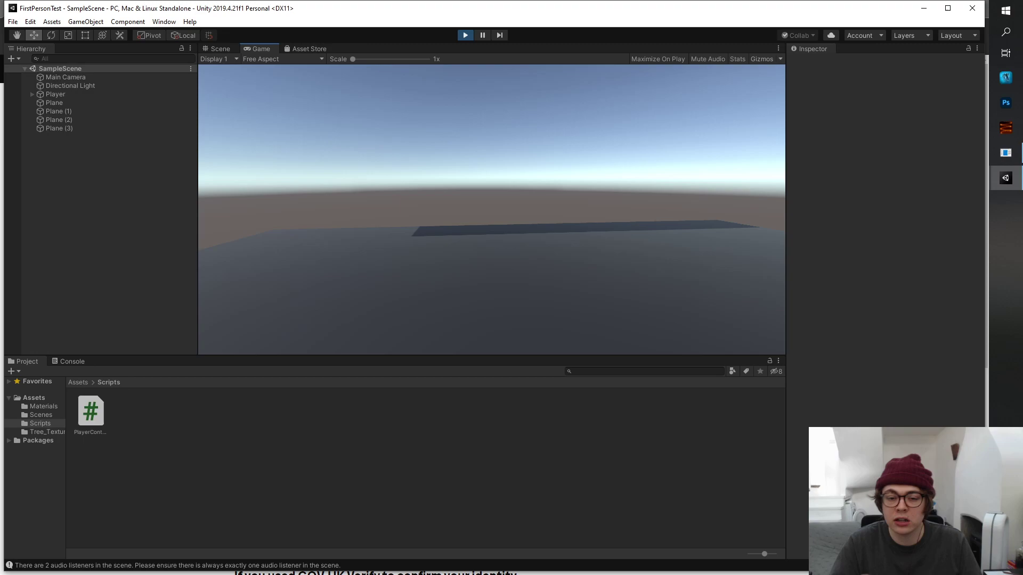
{"action": "key", "text": "w"}
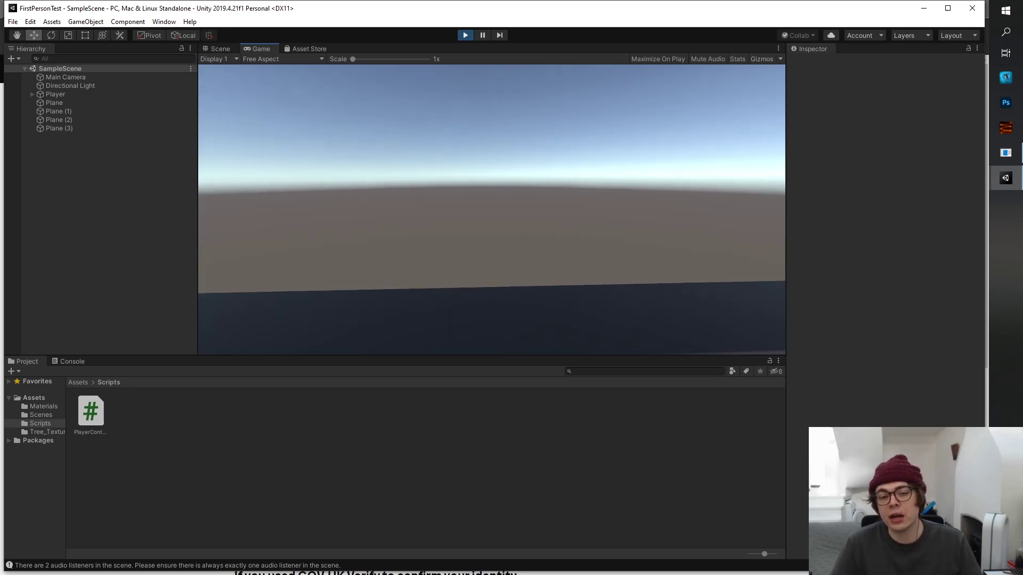
{"action": "key", "text": "s"}
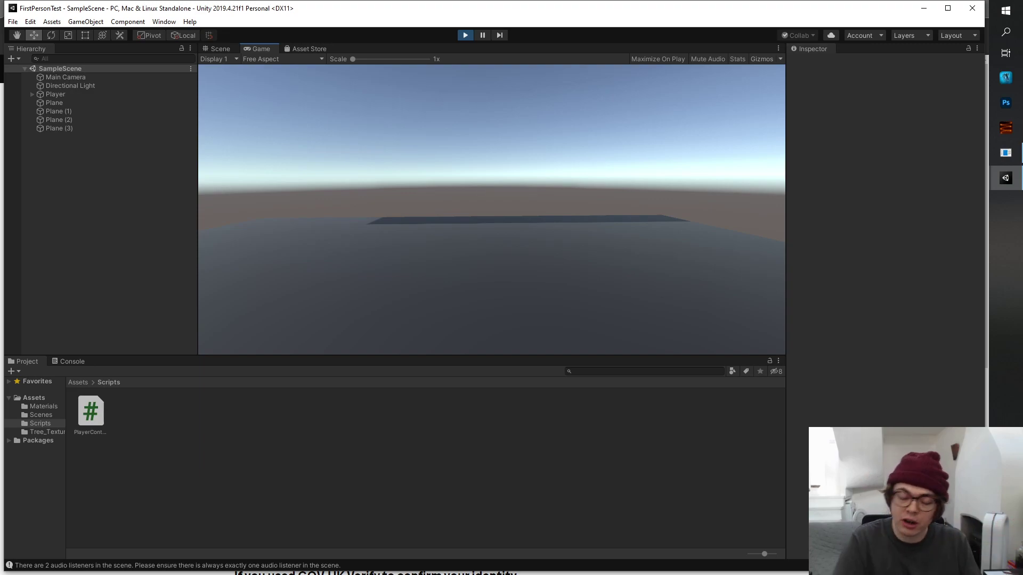
- Test walking forward and strafing both ways on the planes in first person, and exit play mode
{"action": "key", "text": "w"}
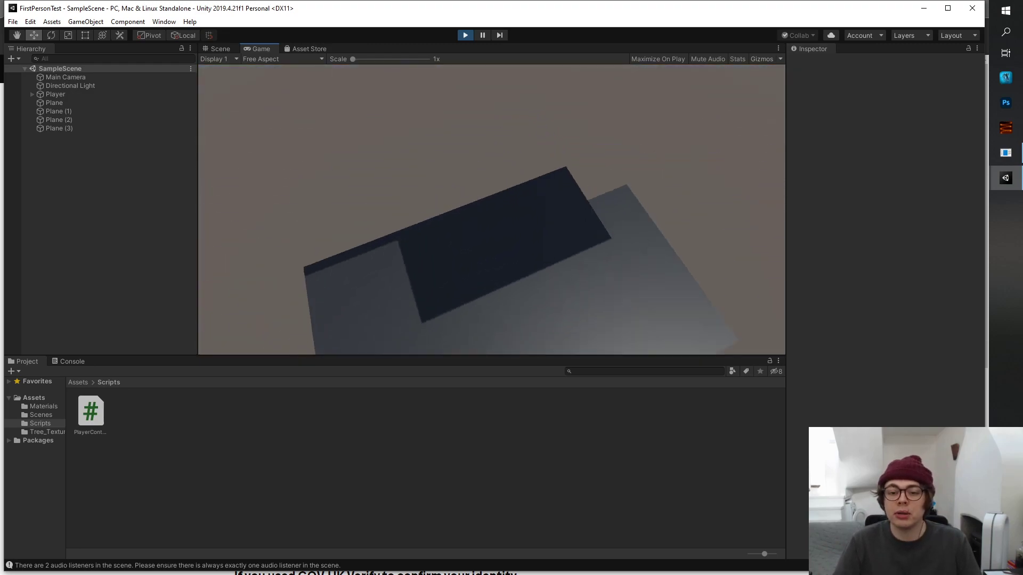
{"action": "key", "text": "d"}
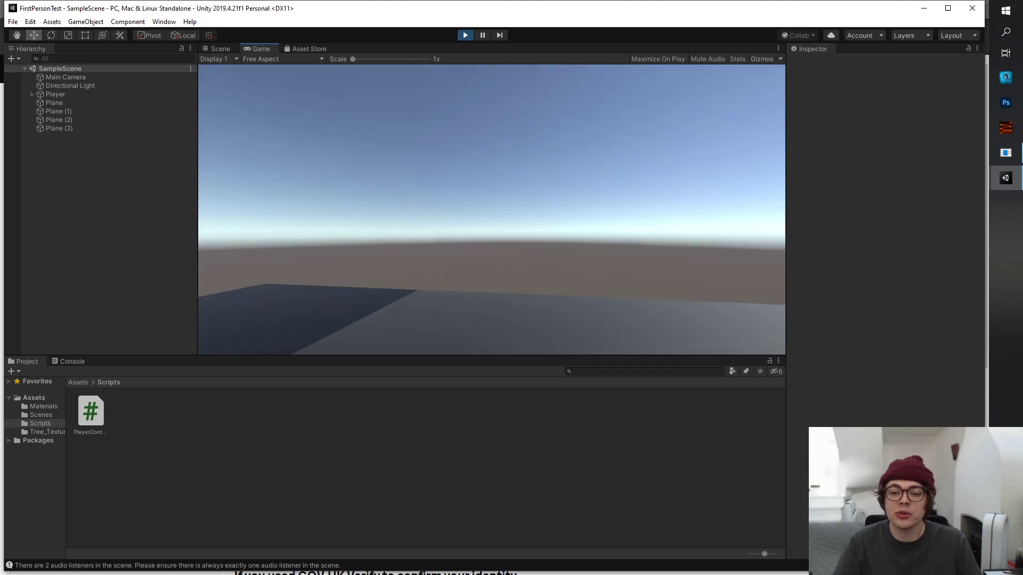
{"action": "key", "text": "a"}
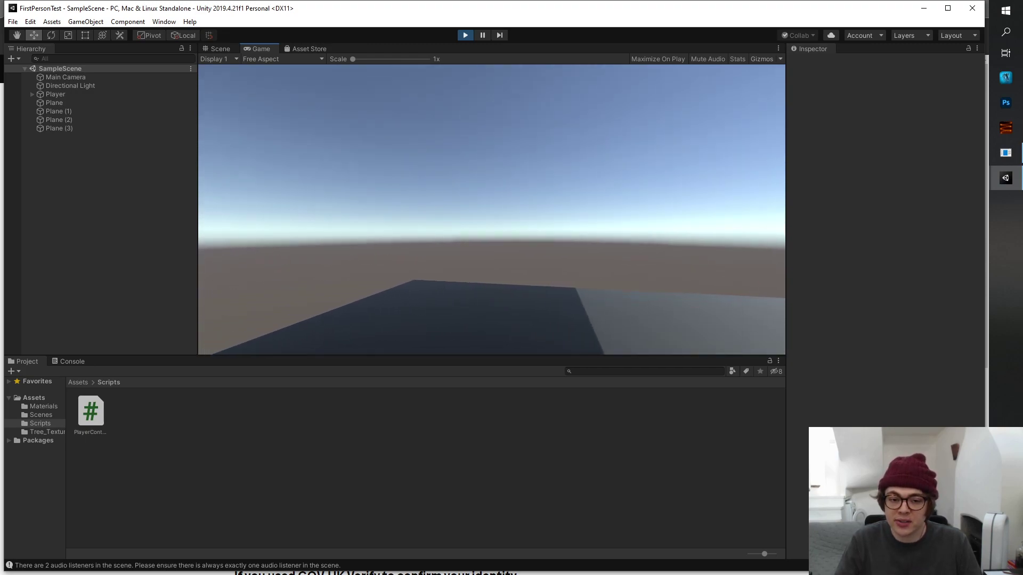
{"action": "key", "text": "d"}
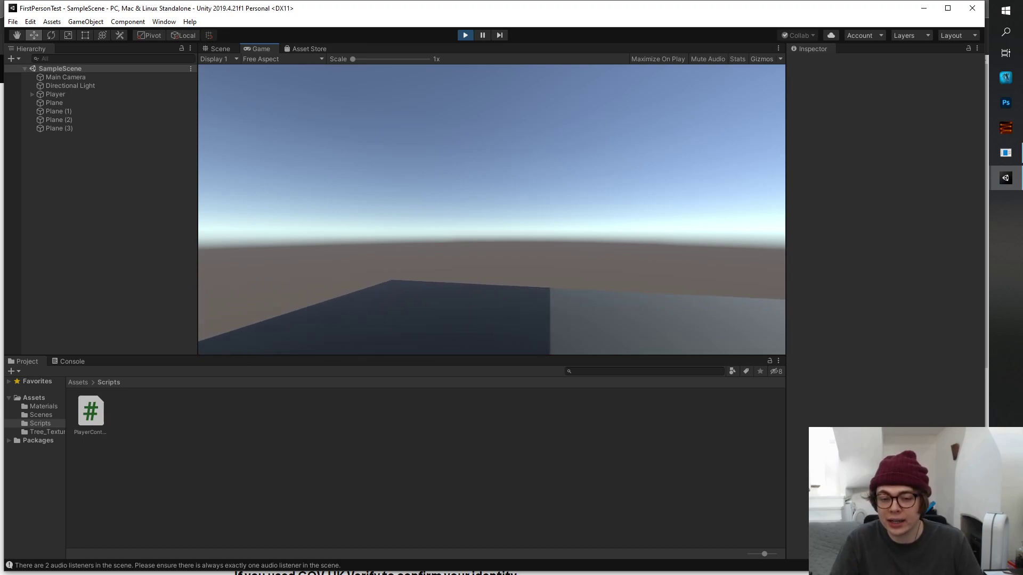
{"action": "key", "text": "w"}
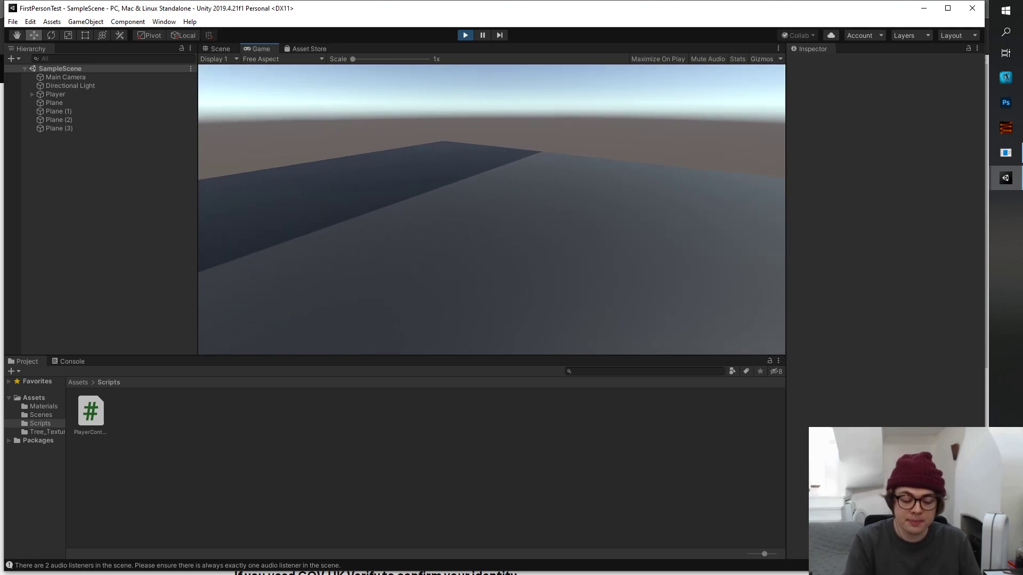
{"action": "key", "text": "ctrl+p"}
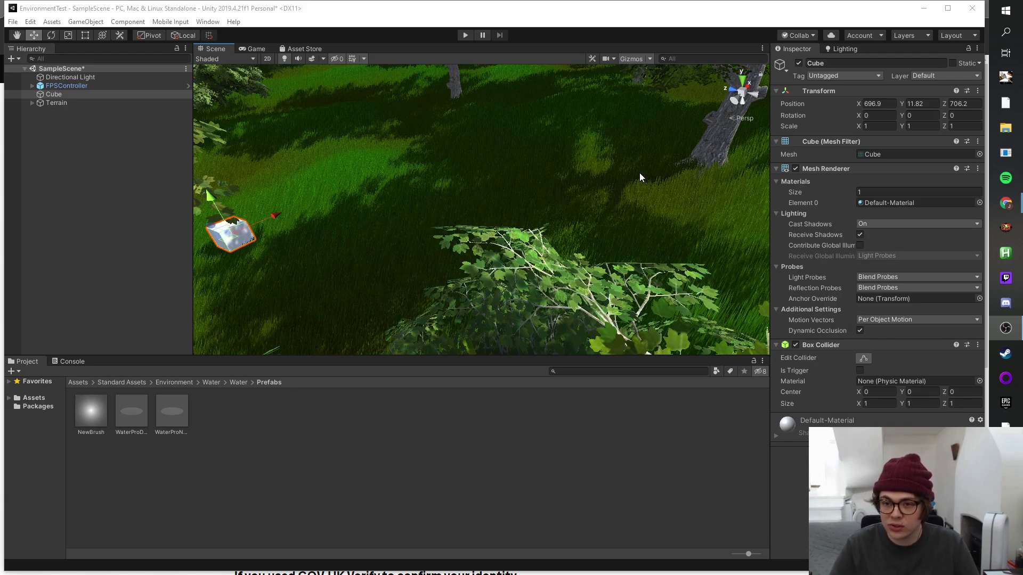
- Examine the forest around the cube and the overall extent of the terrain in the EnvironmentTest scene
{"action": "scroll", "coordinate": [618, 177], "scroll_direction": "down", "scroll_amount": 15}
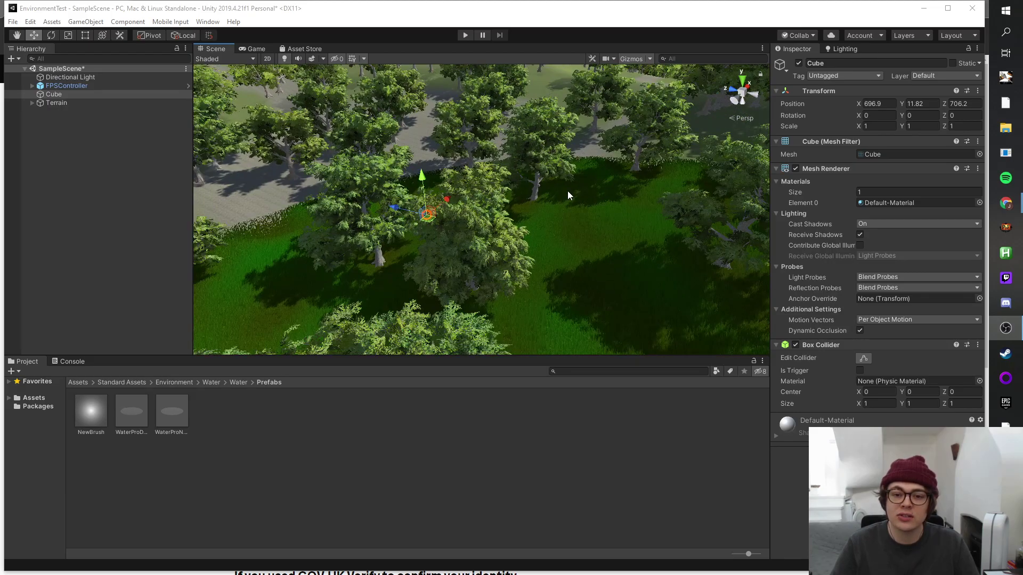
{"action": "scroll", "coordinate": [567, 192], "scroll_direction": "down", "scroll_amount": 10}
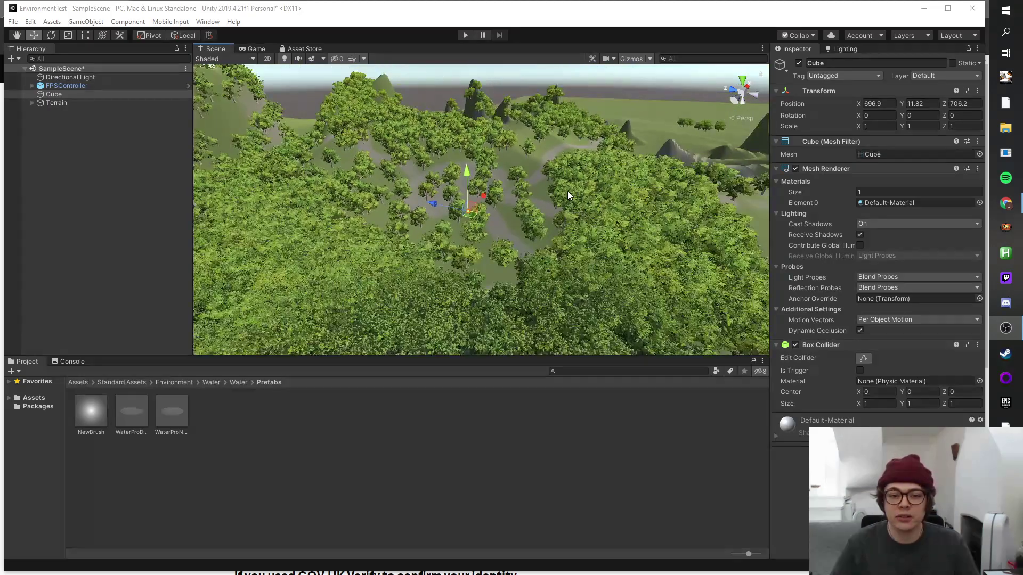
{"action": "scroll", "coordinate": [560, 199], "scroll_direction": "down", "scroll_amount": 10}
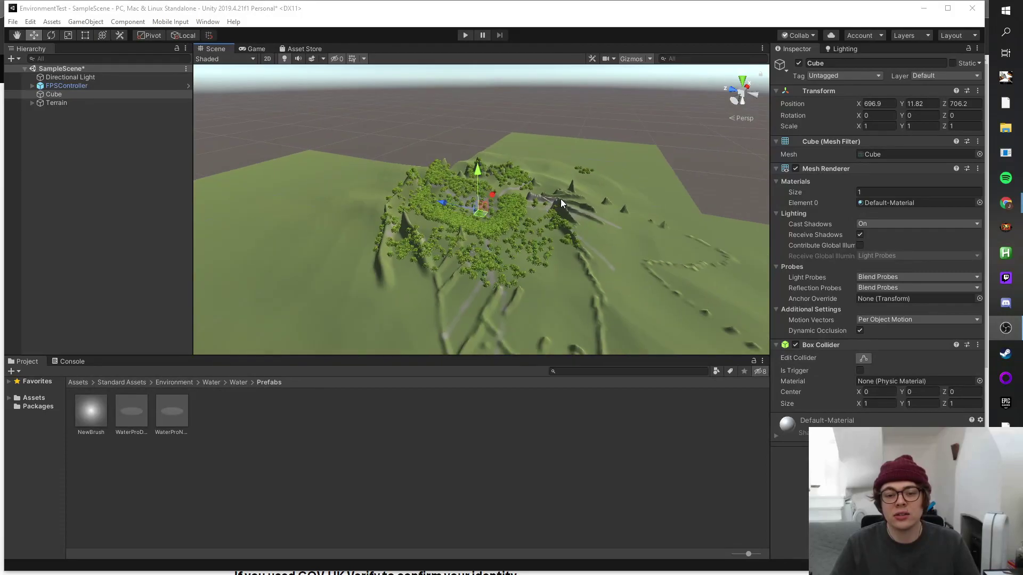
{"action": "scroll", "coordinate": [560, 199], "scroll_direction": "down", "scroll_amount": 5}
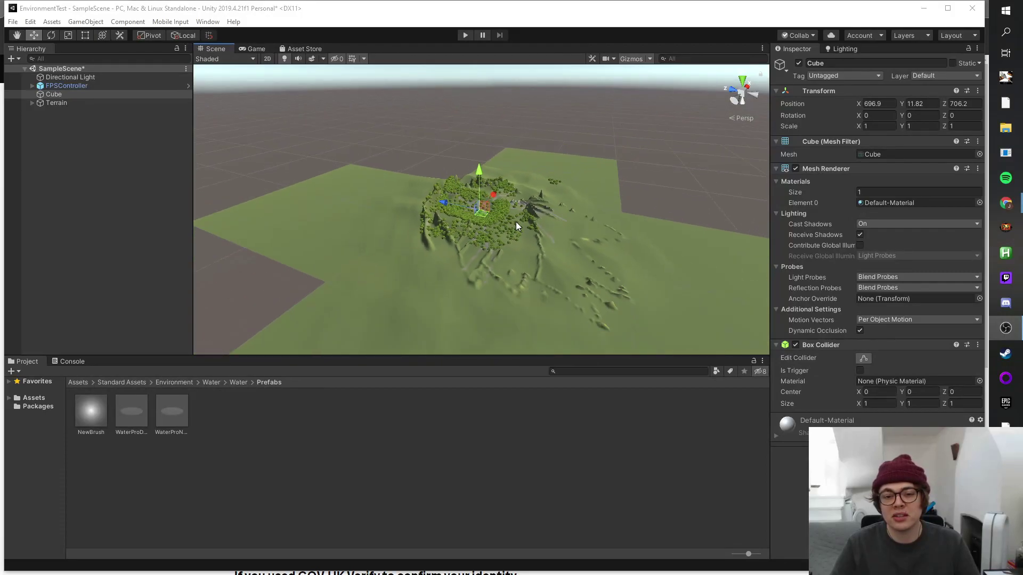
- Inspect the terrain from a wide overview down to close range of the trees and grass surrounding the cube
{"action": "scroll", "coordinate": [516, 226], "scroll_direction": "down", "scroll_amount": 5}
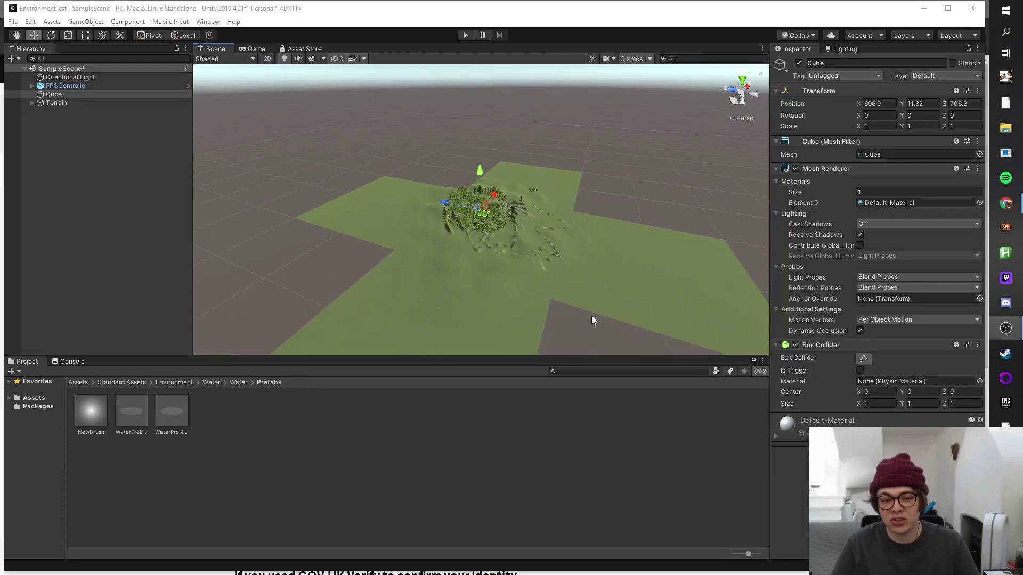
{"action": "scroll", "coordinate": [478, 273], "scroll_direction": "up", "scroll_amount": 3}
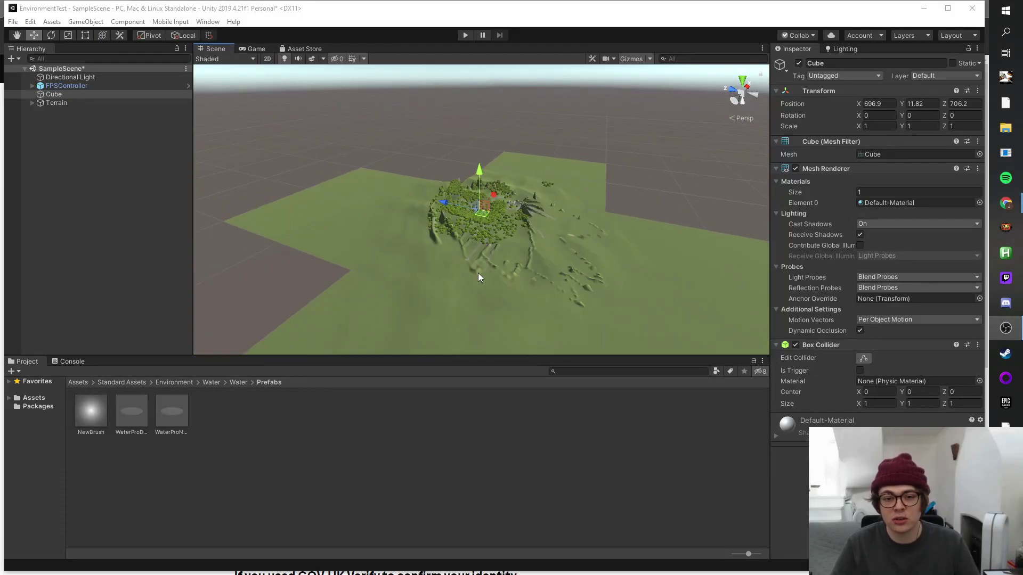
{"action": "scroll", "coordinate": [500, 258], "scroll_direction": "up", "scroll_amount": 2}
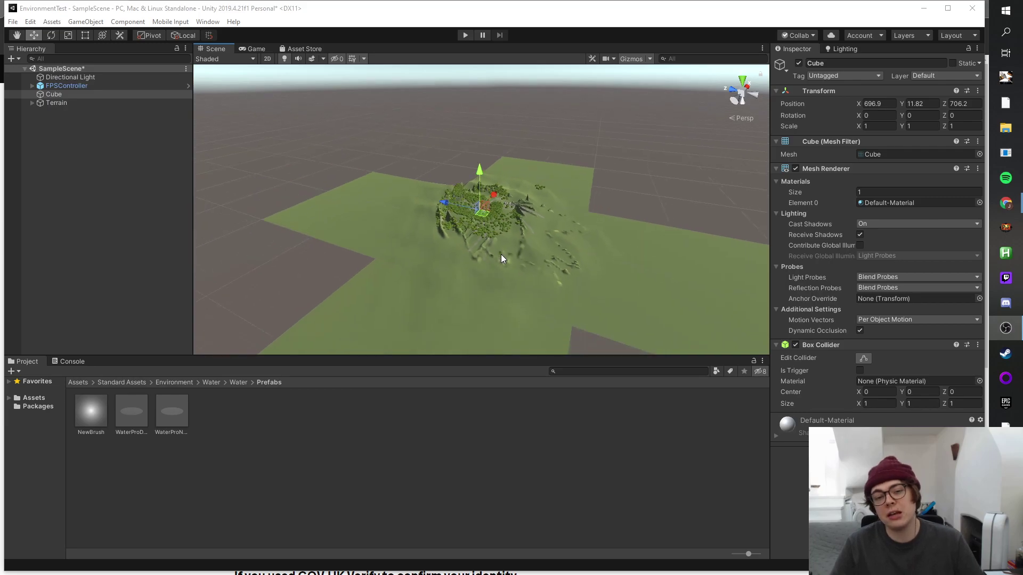
{"action": "scroll", "coordinate": [501, 259], "scroll_direction": "up", "scroll_amount": 10}
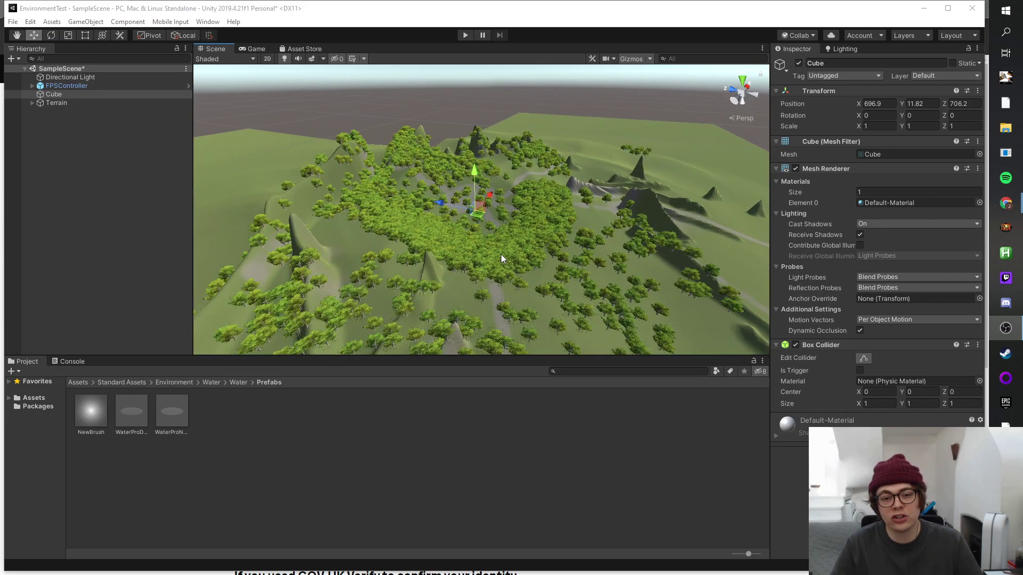
{"action": "scroll", "coordinate": [501, 258], "scroll_direction": "up", "scroll_amount": 10}
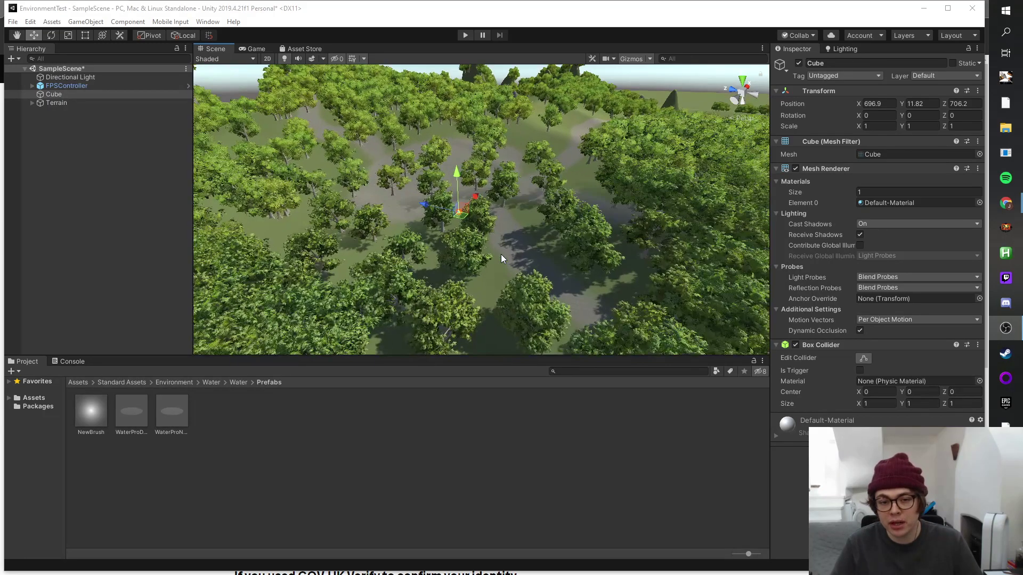
{"action": "scroll", "coordinate": [501, 258], "scroll_direction": "up", "scroll_amount": 10}
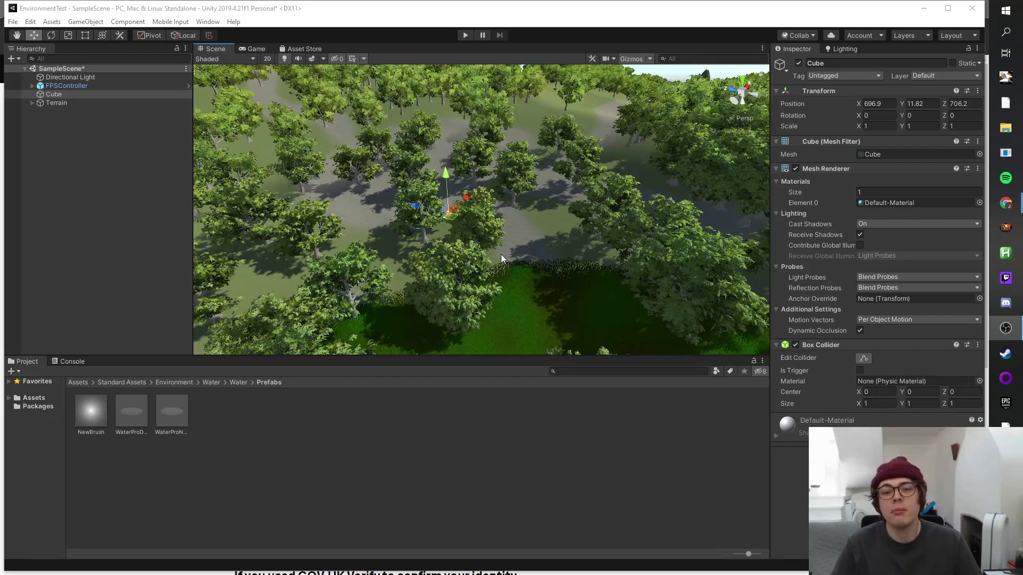
{"action": "scroll", "coordinate": [501, 259], "scroll_direction": "up", "scroll_amount": 10}
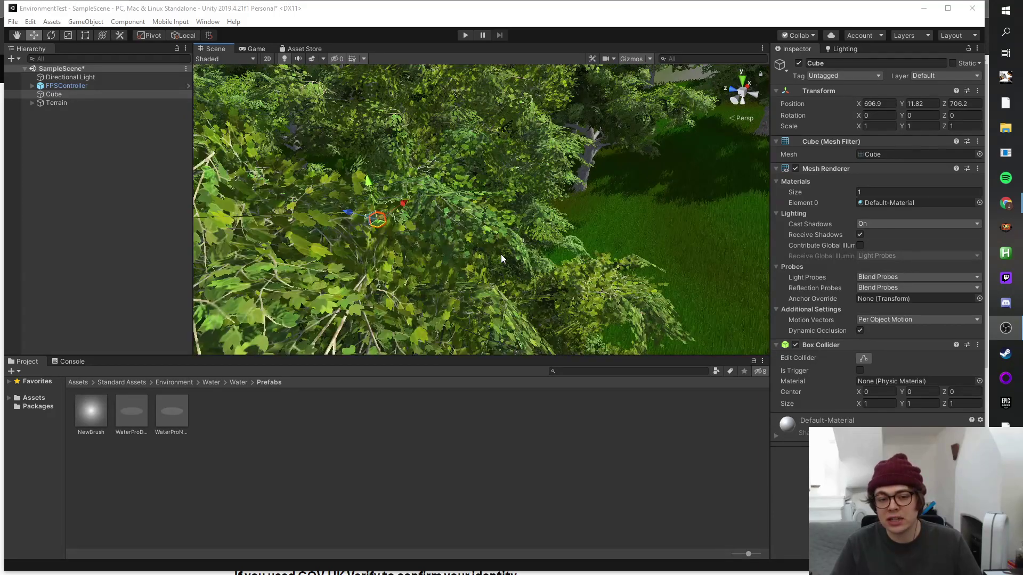
{"action": "scroll", "coordinate": [501, 259], "scroll_direction": "down", "scroll_amount": 10}
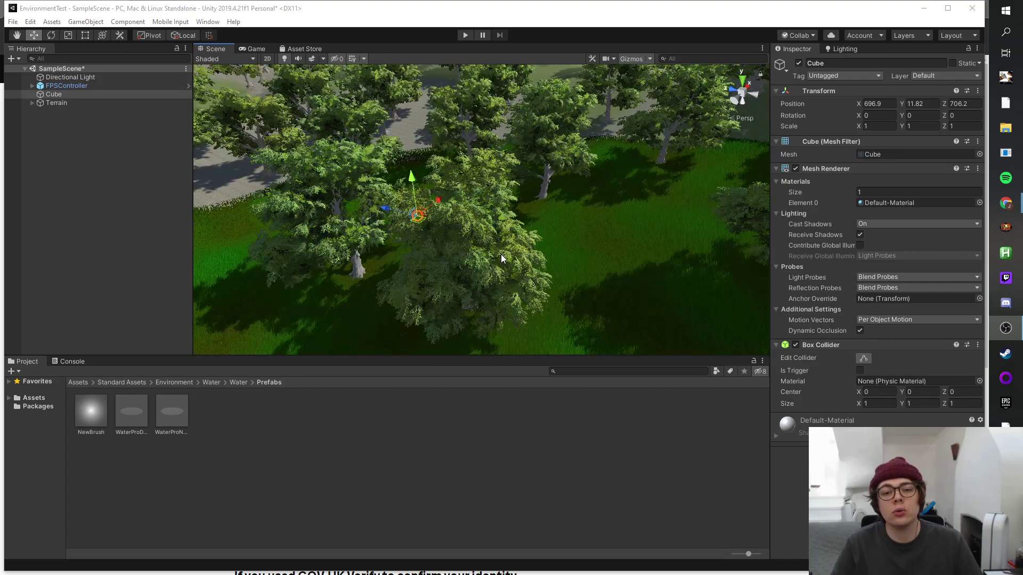
{"action": "scroll", "coordinate": [501, 258], "scroll_direction": "down", "scroll_amount": 3}
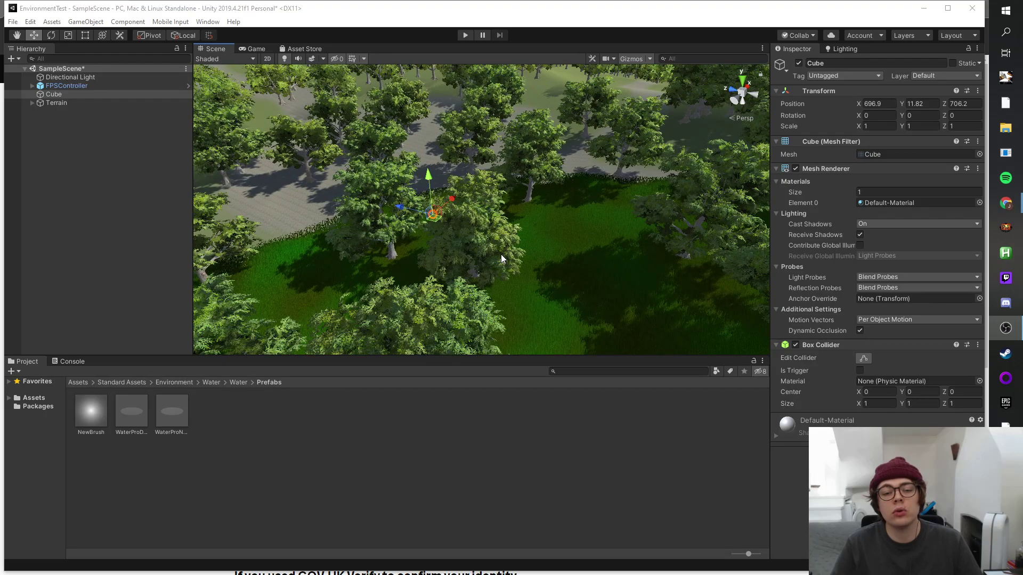
{"action": "scroll", "coordinate": [501, 259], "scroll_direction": "down", "scroll_amount": 2}
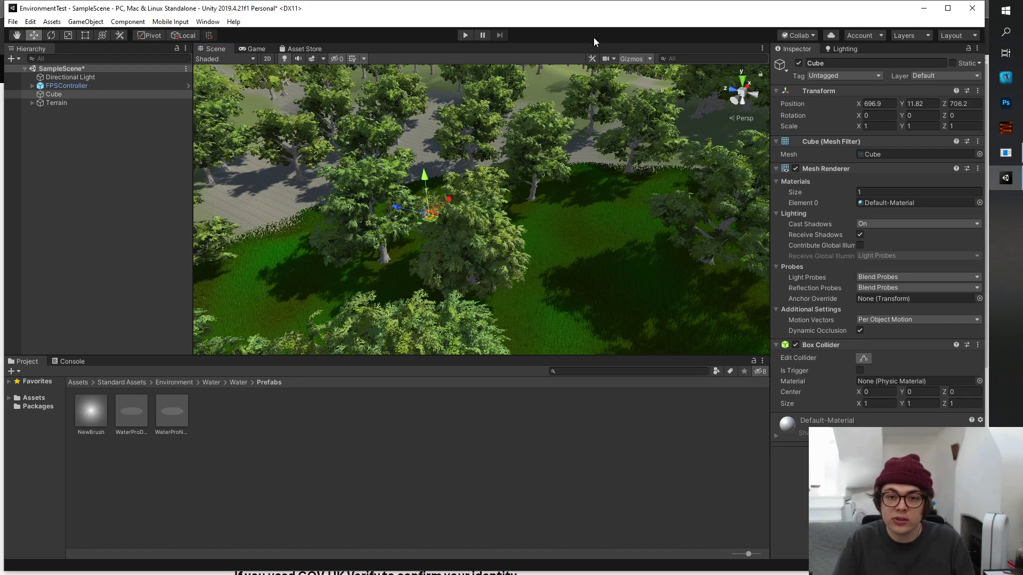
- Play the EnvironmentTest scene, and test jumping and walking forward through the tall grass in first person
{"action": "key", "text": "ctrl+p"}
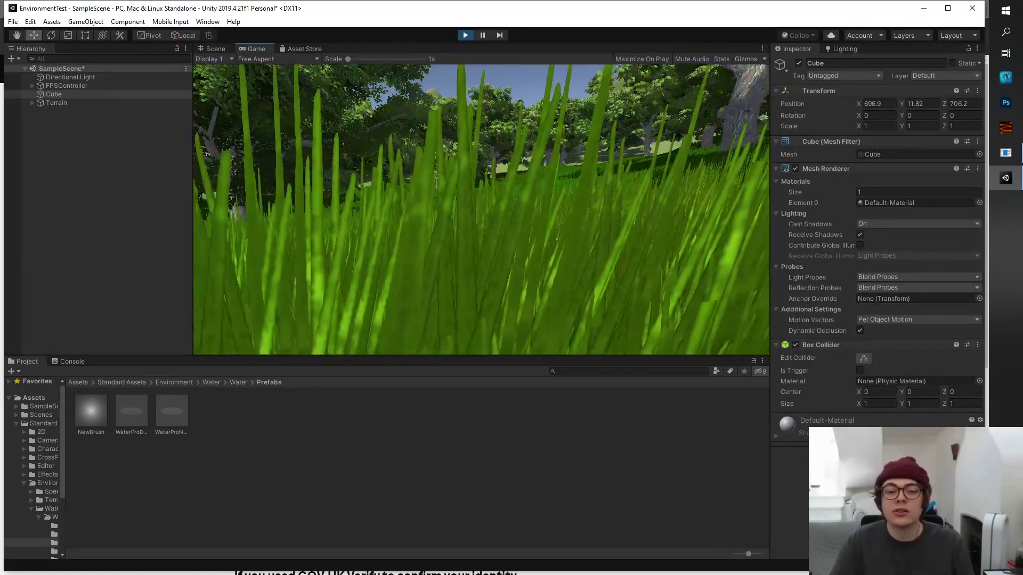
{"action": "key", "text": "space"}
{"action": "key", "text": "w"}
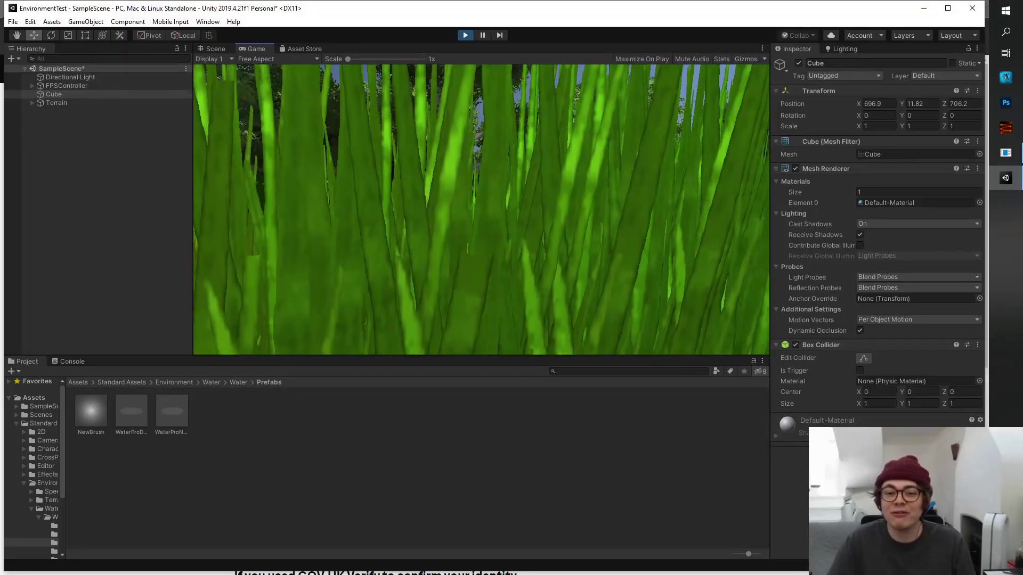
{"action": "key", "text": "w"}
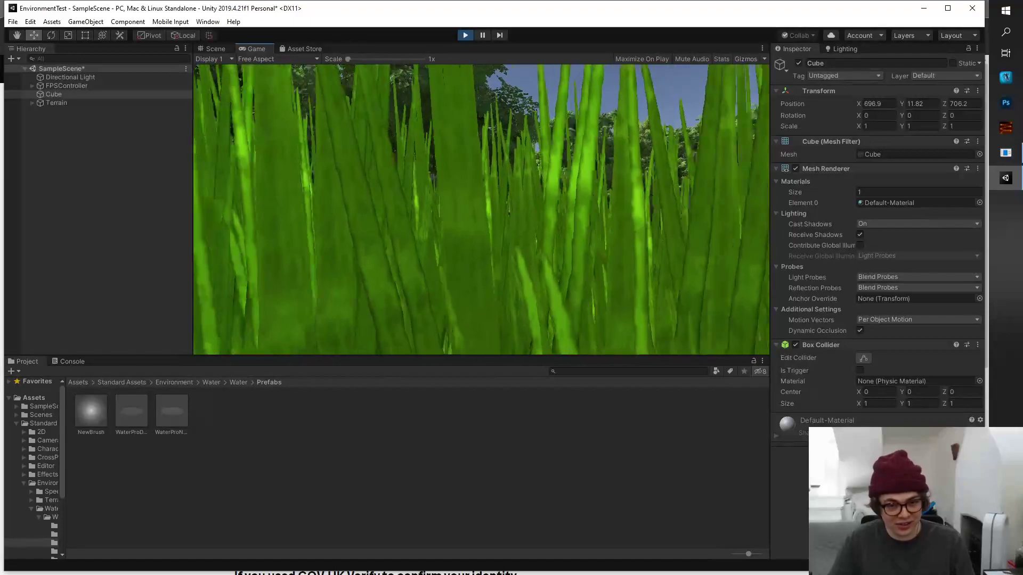
{"action": "key", "text": "w"}
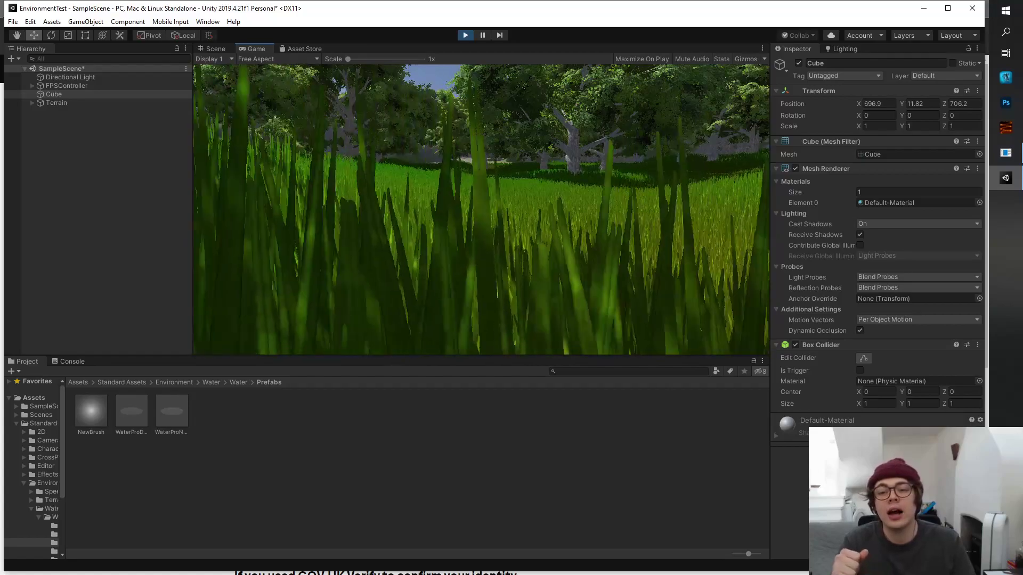
- Walk the first-person player onward through the grass while looking around at the surrounding trees
{"action": "key", "text": "w"}
{"action": "mouse_move", "coordinate": [481, 210]}
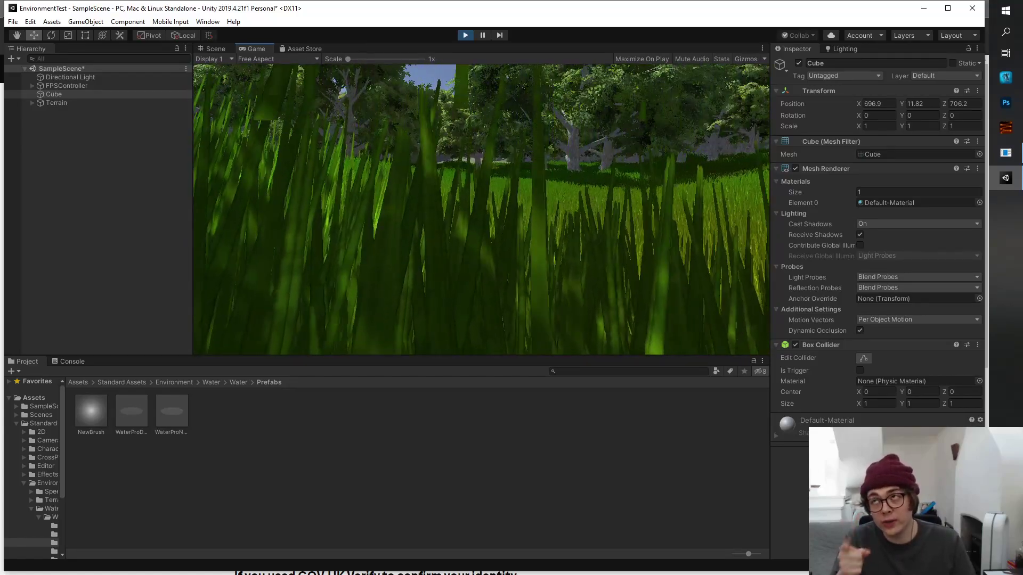
{"action": "key", "text": "w"}
{"action": "key", "text": "w"}
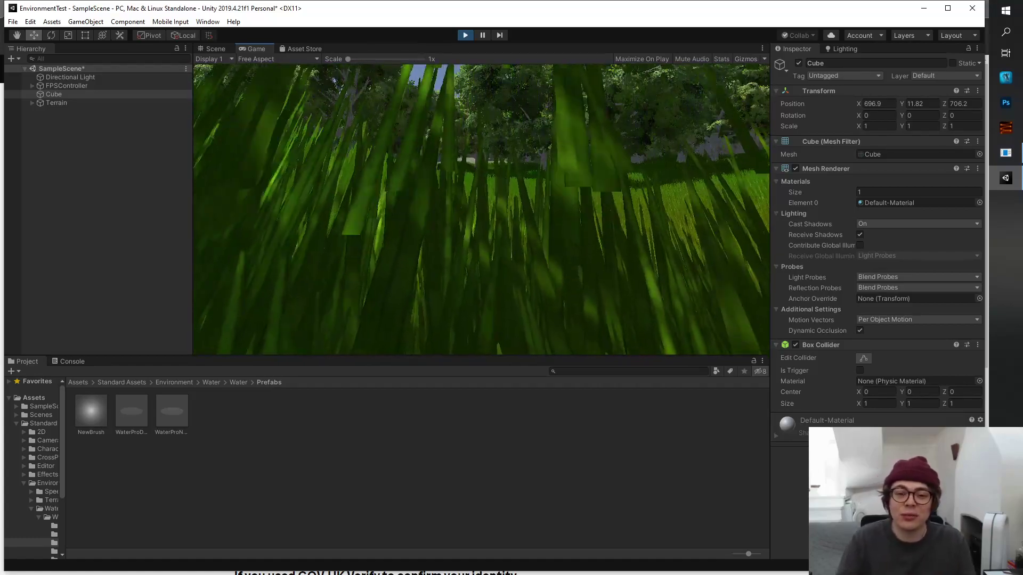
{"action": "key", "text": "w"}
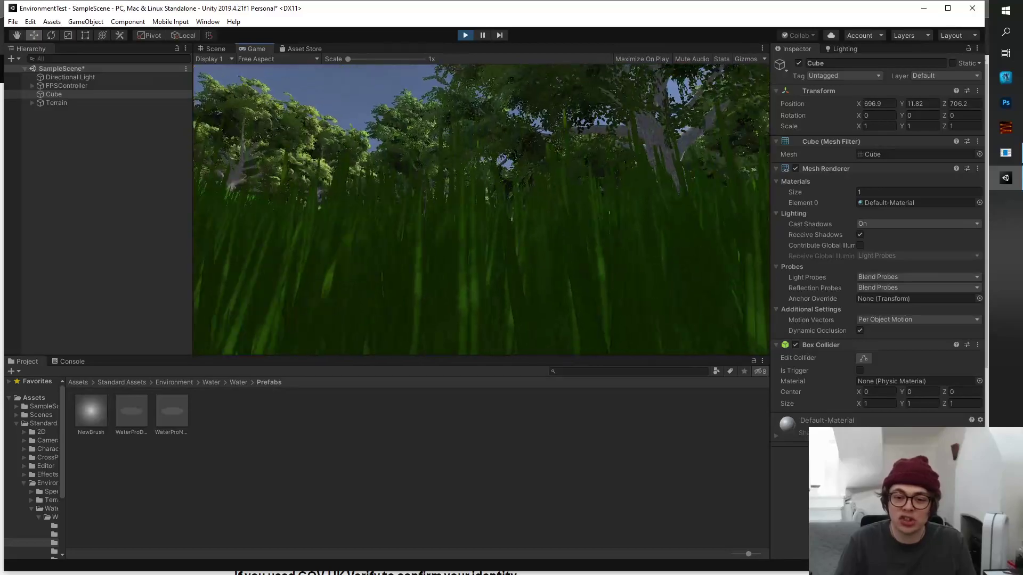
{"action": "key", "text": "w"}
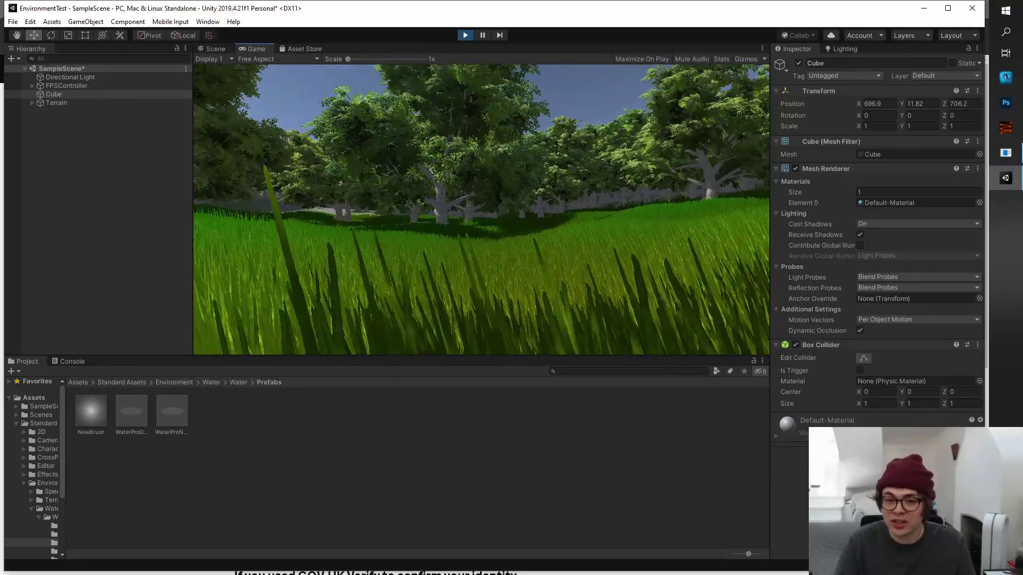